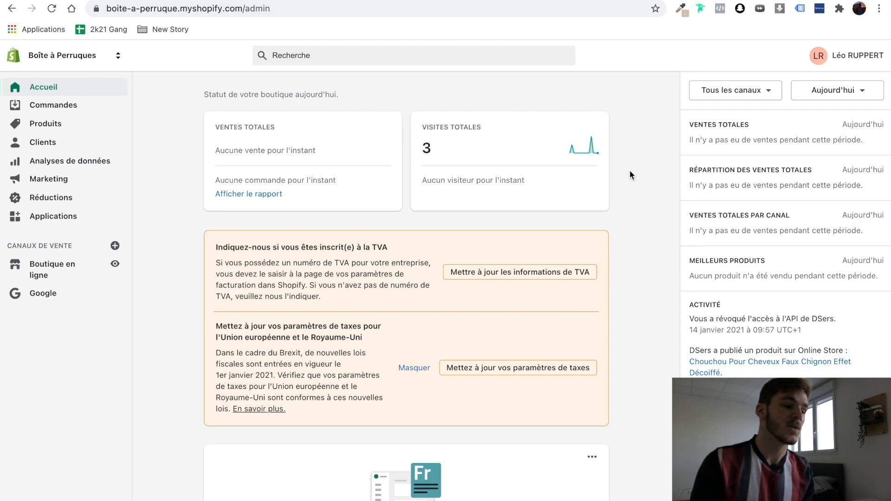
Step: Go to the Shopify App Store from the store's applications page and choose the account to continue with
click(78, 224)
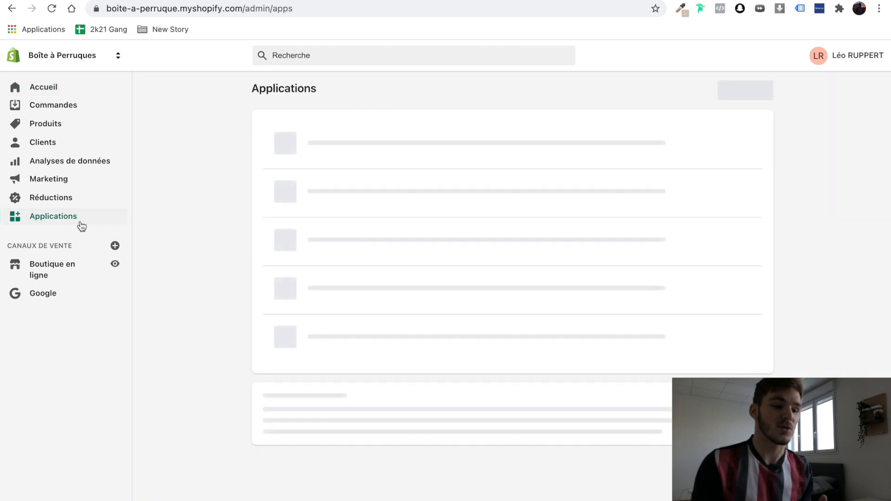
click(709, 95)
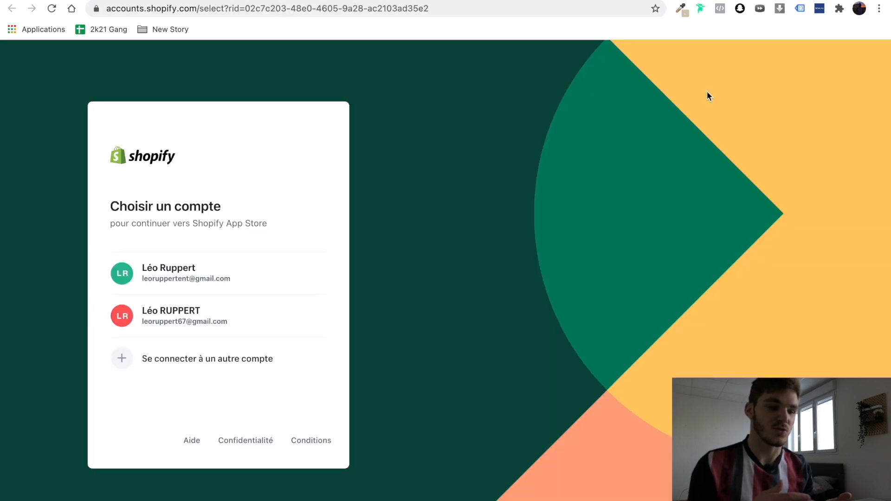
click(240, 291)
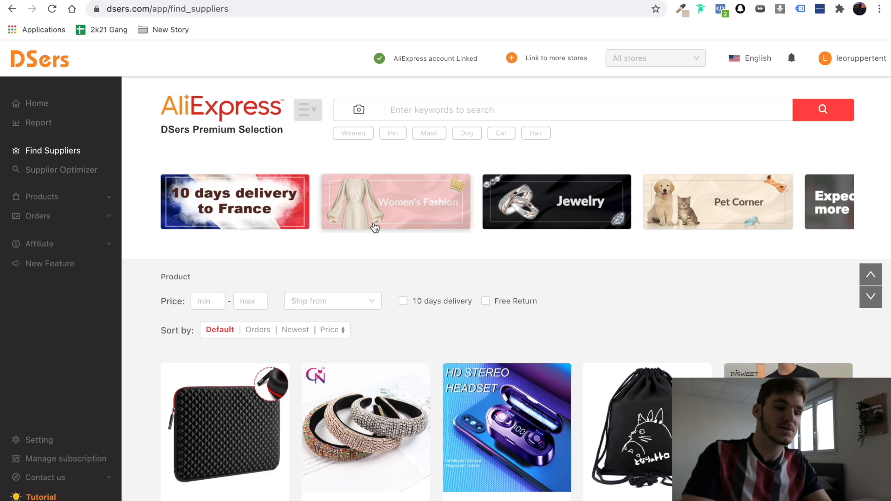
Step: Search the DSers supplier catalogue for "wig synthetic"
click(453, 107)
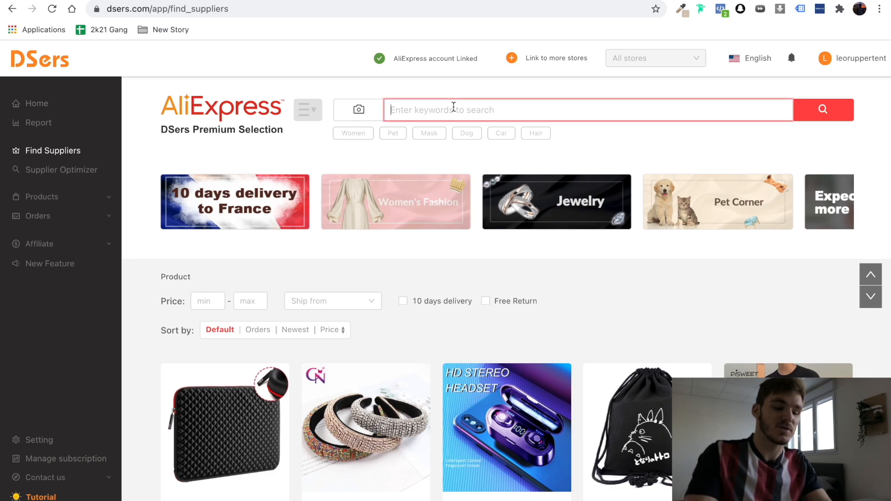
text(wig)
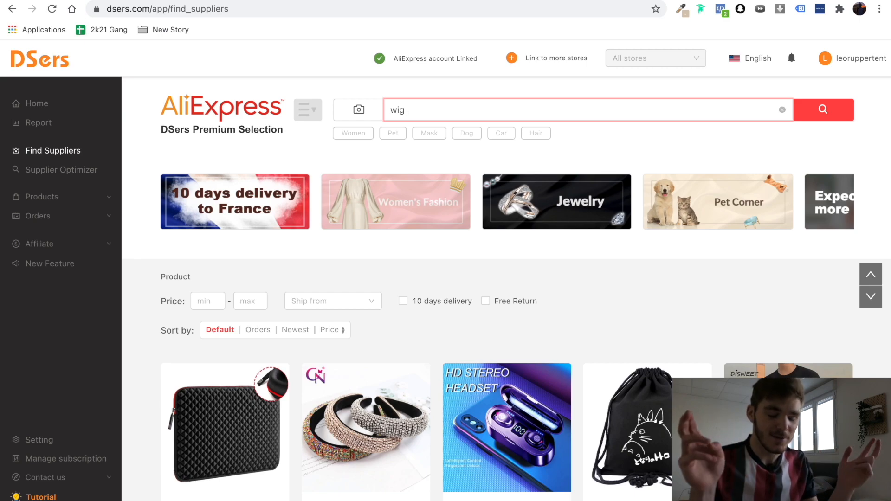
text( sythe)
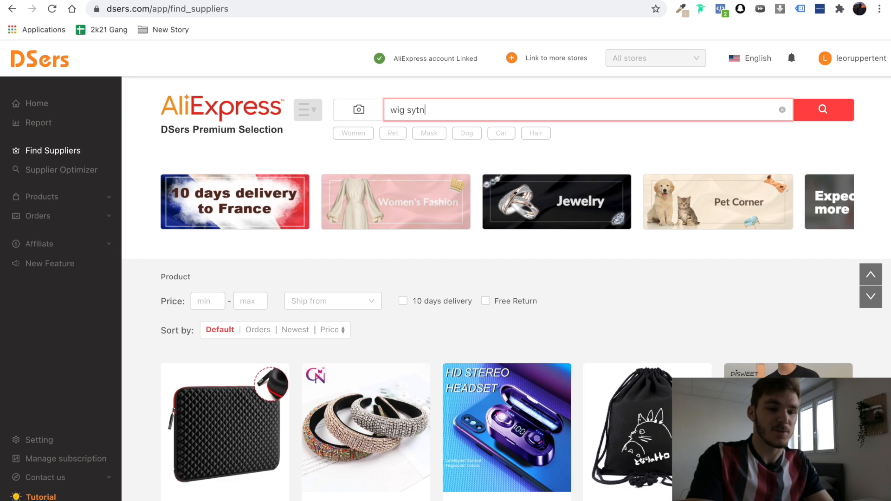
key(BackSpace)
key(BackSpace)
key(BackSpace)
text(nt)
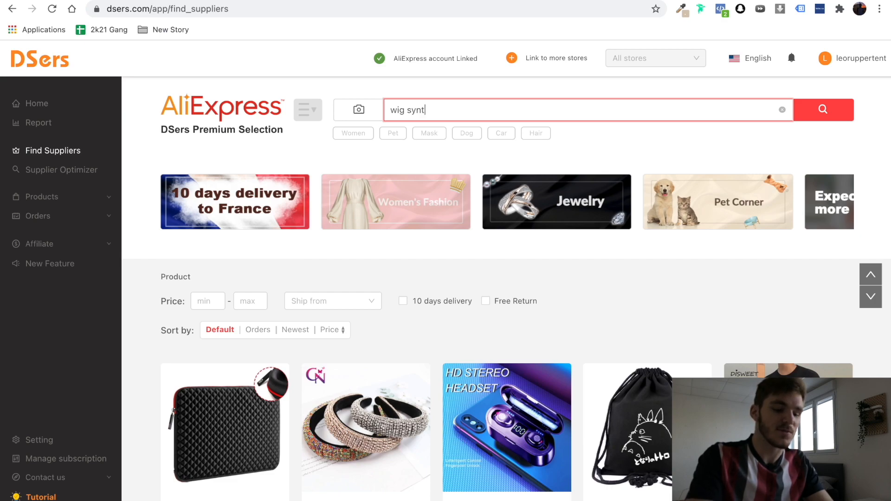
text(hetic)
key(Return)
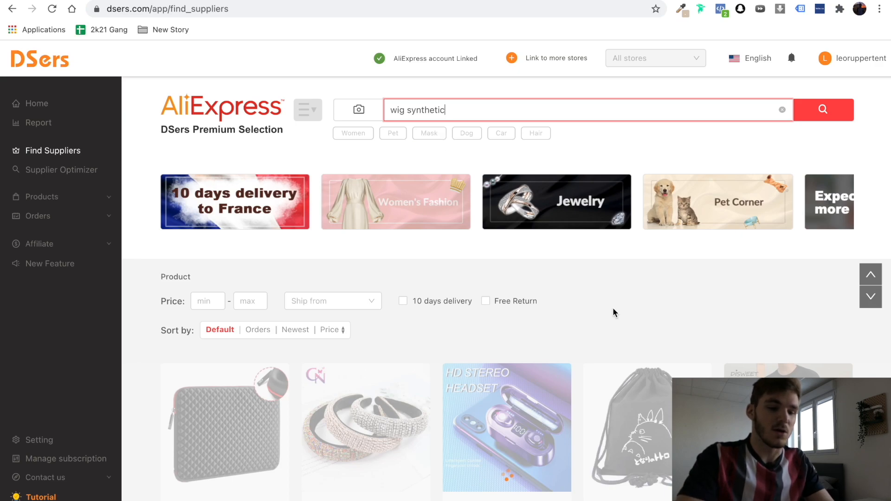
Step: Run Supplier Optimizer on the Noble synthetic wig priced at US $22.67 and examine the suppliers' prices, shipping and sales
scroll(614, 313, down, 4)
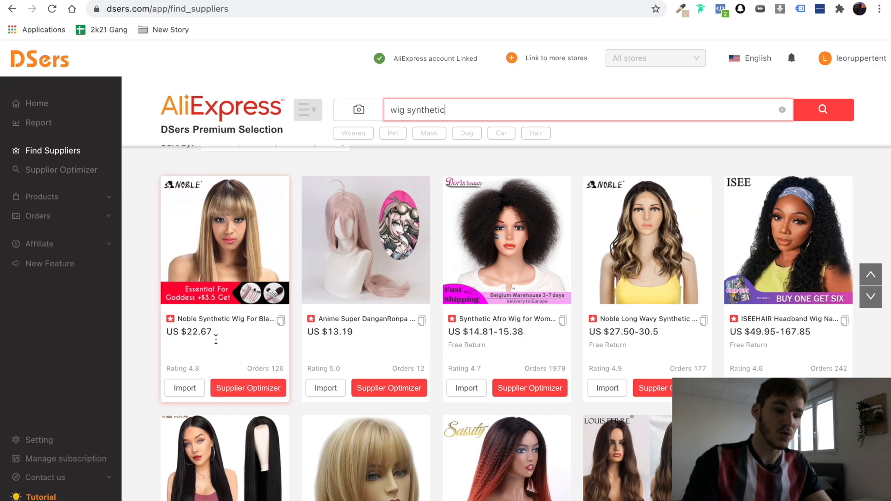
click(238, 391)
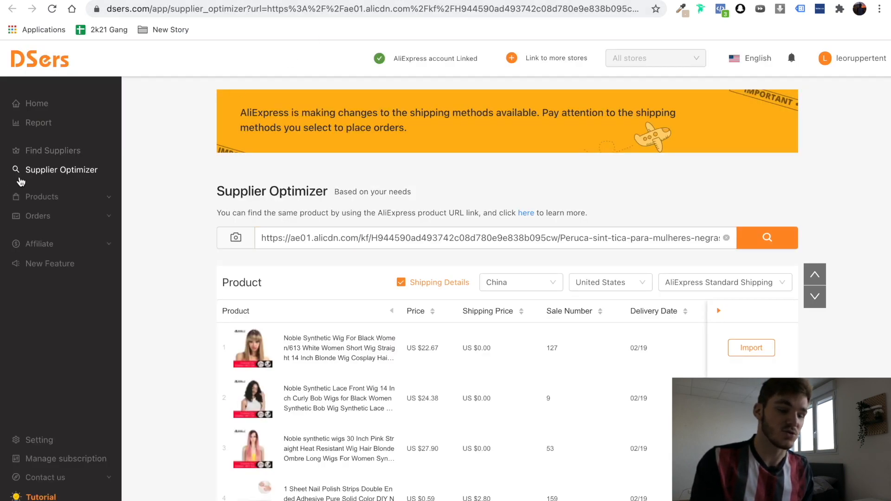
scroll(179, 313, down, 2)
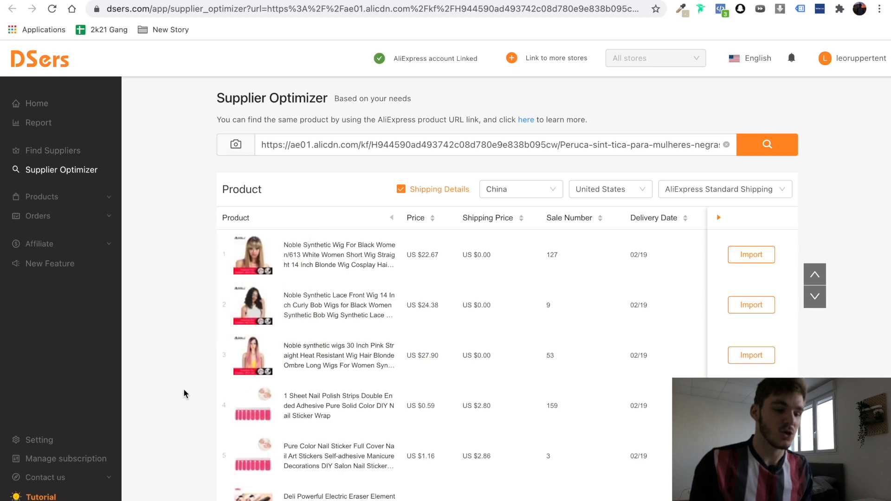
scroll(183, 388, down, 5)
scroll(183, 383, up, 5)
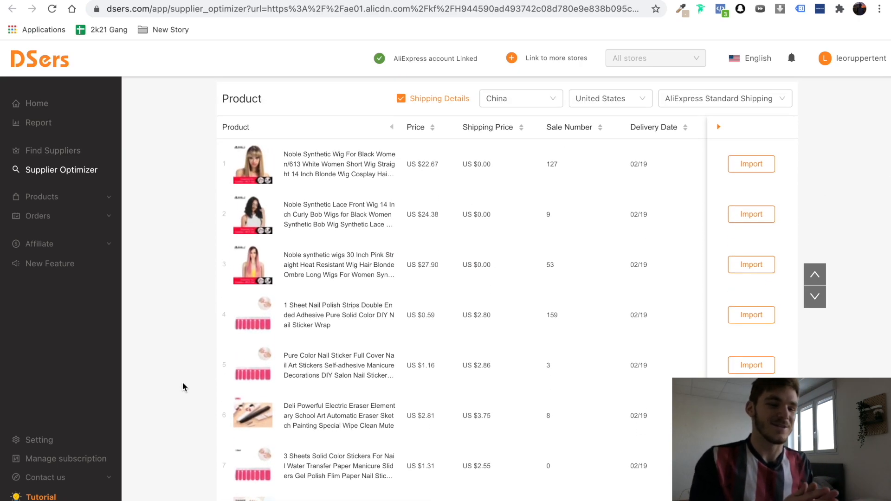
scroll(182, 385, up, 3)
scroll(183, 387, up, 2)
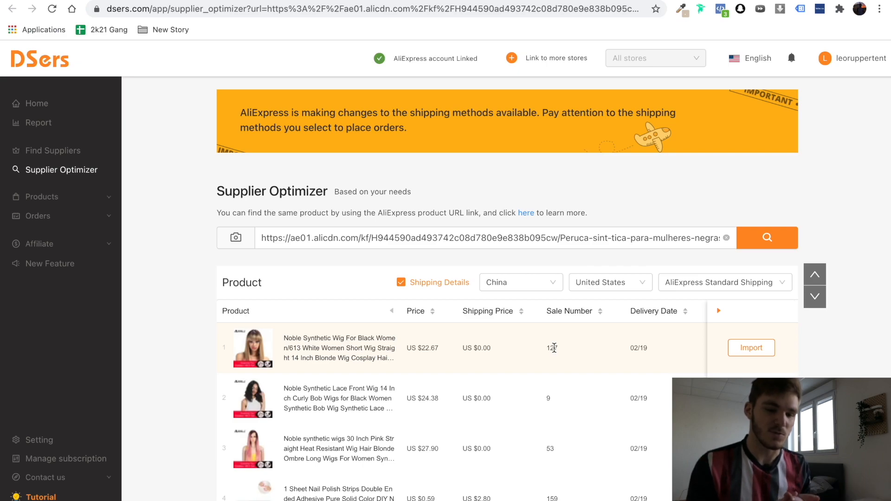
Step: Import the first listed Noble synthetic wig and open it for editing from the import list
click(758, 353)
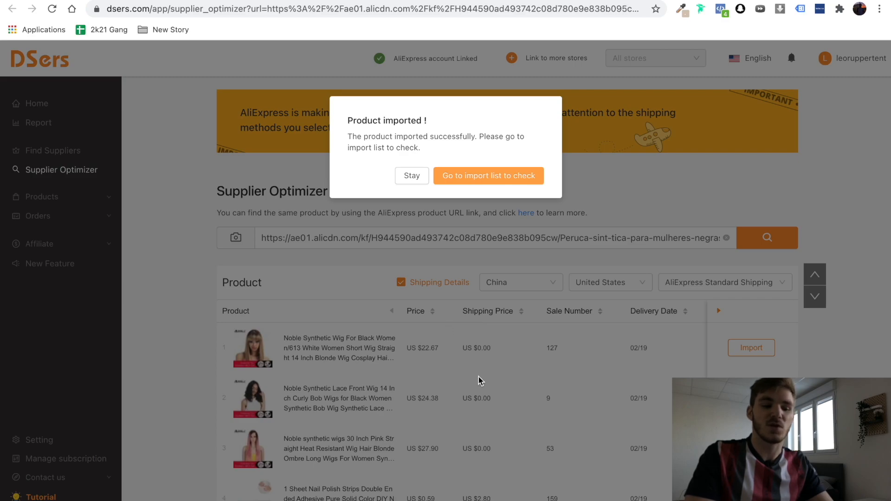
click(470, 181)
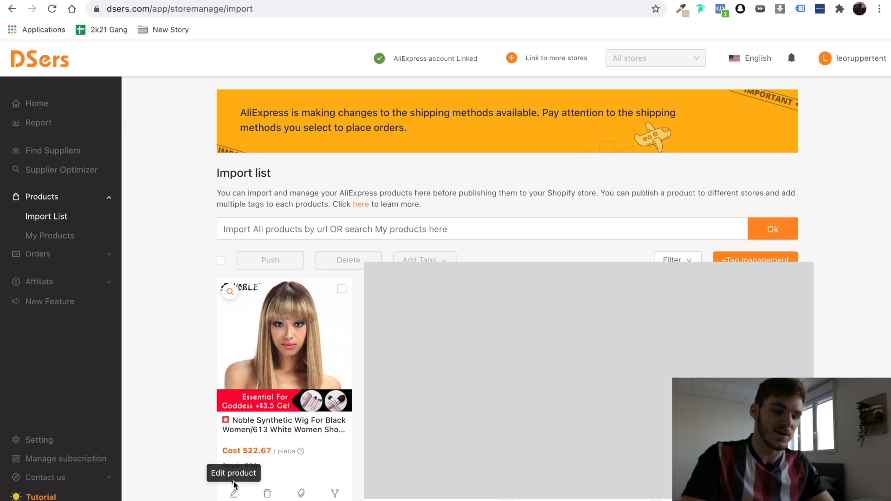
click(234, 495)
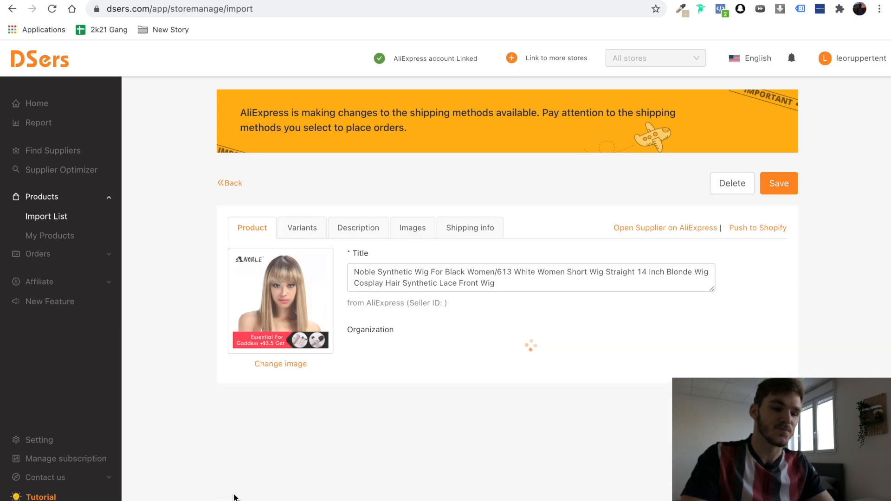
Step: Replace the product title with "Boîte à Perruques - Cheveux lisses courts synthétiques"
triple_click(401, 272)
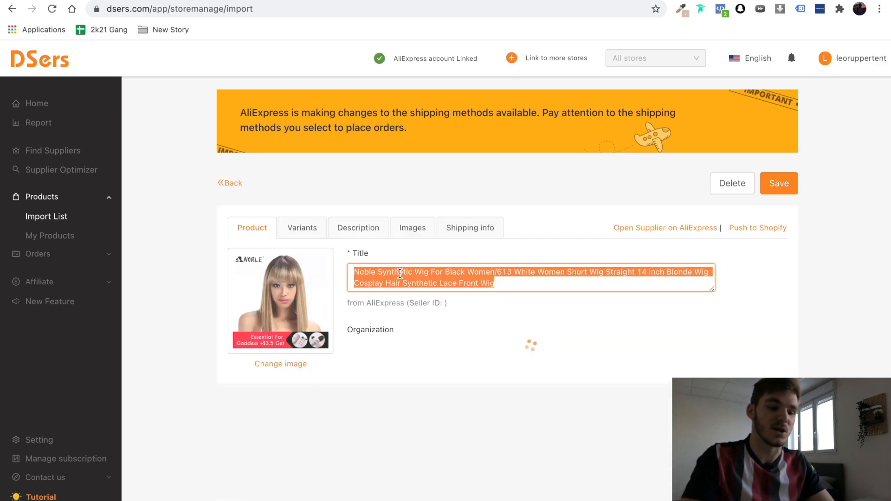
text(B)
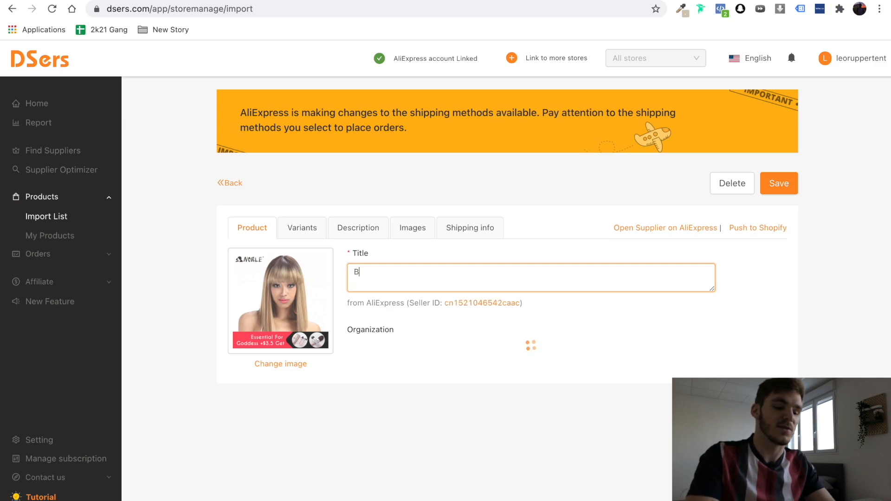
text(oite à )
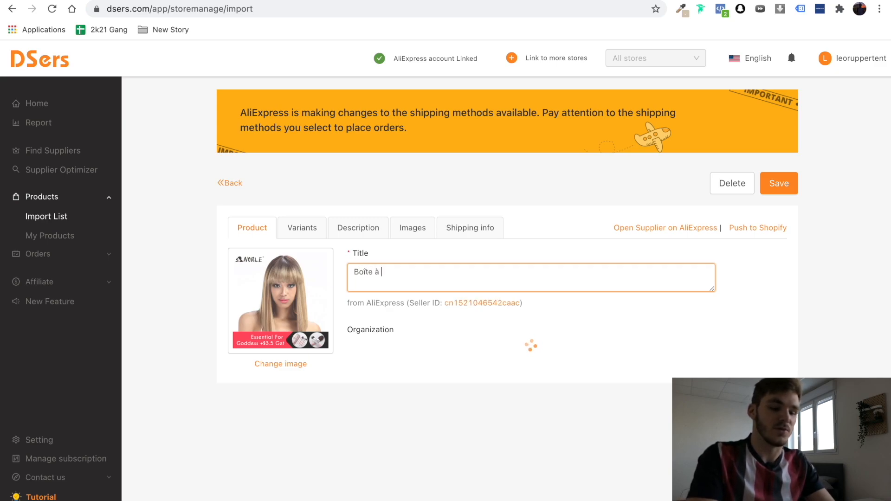
text(Perruques -)
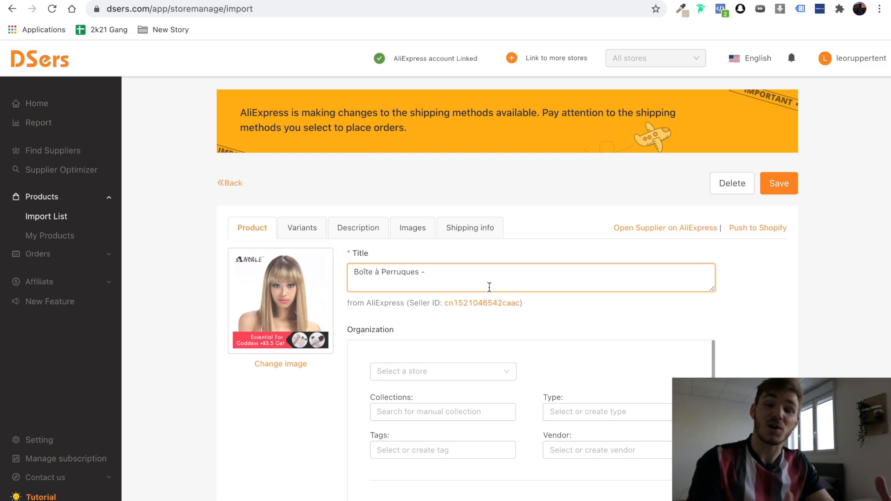
text(Cheveu)
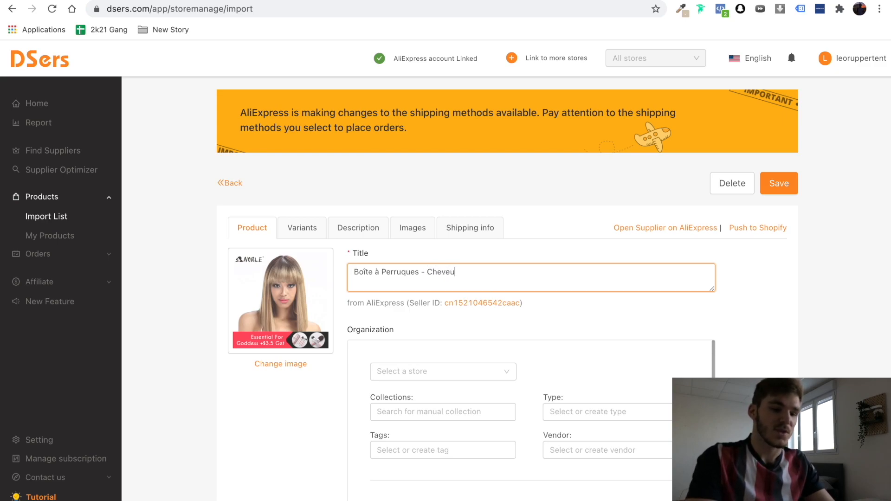
text(x lisses cou)
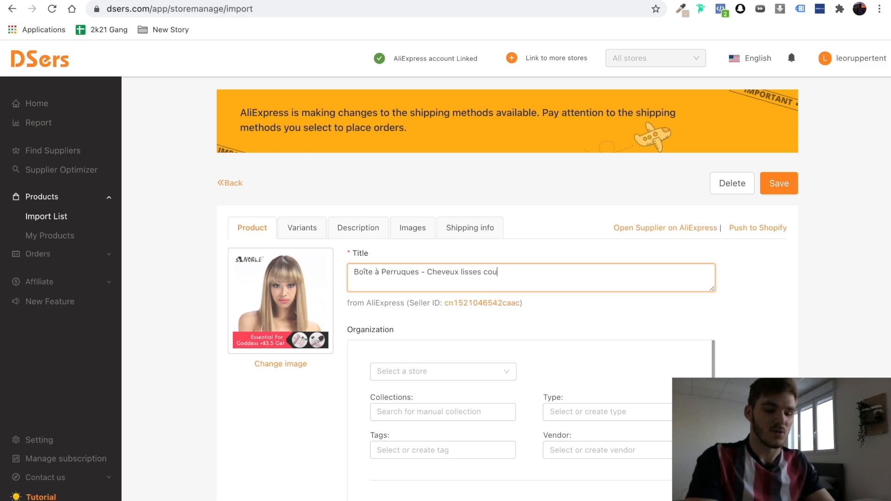
text(rts synthétiques)
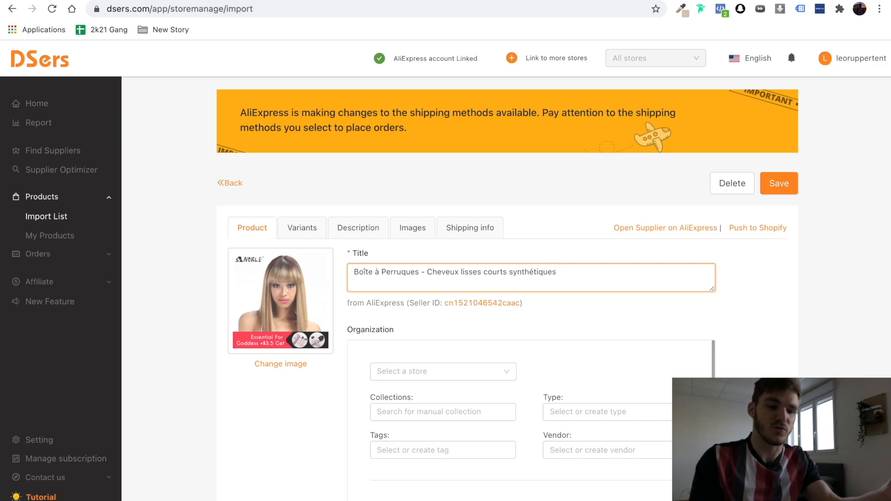
Step: Rename the product variants' Color option as "Couleur"
click(317, 233)
scroll(374, 289, down, 2)
scroll(374, 288, down, 2)
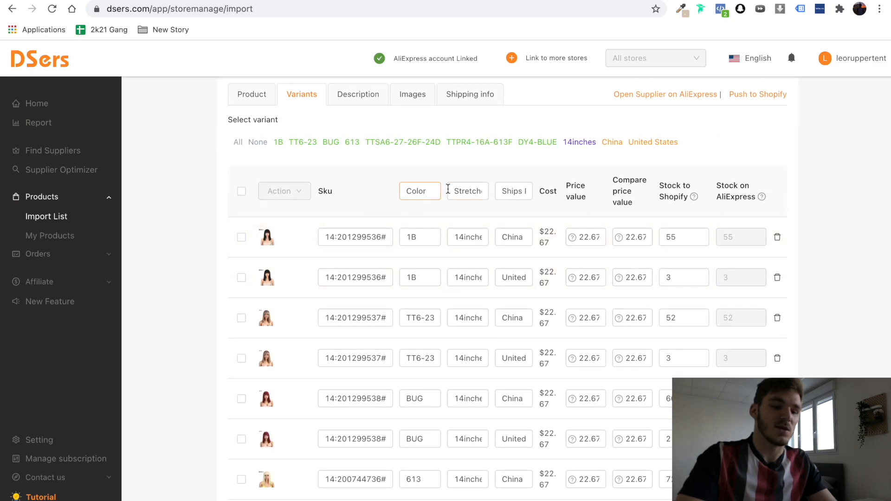
double_click(426, 191)
text(Couleur)
Step: Examine the list of variants and the full names of their length and shipping-origin options
double_click(475, 193)
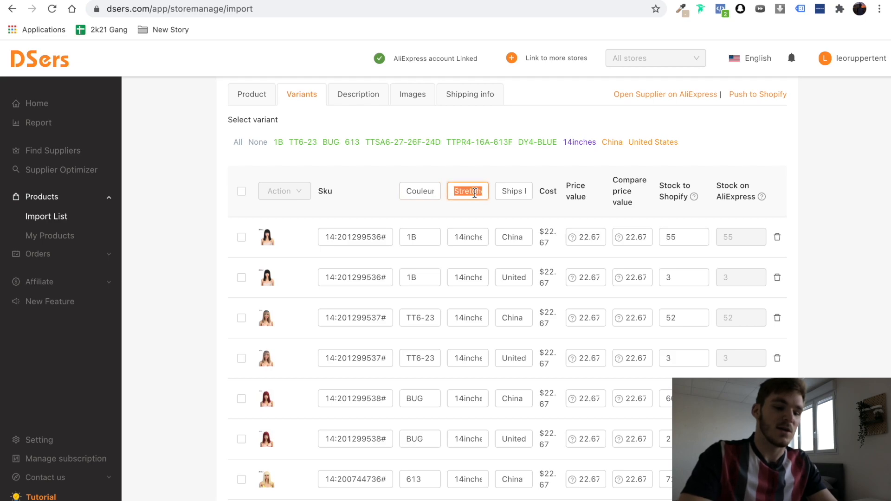
scroll(481, 423, down, 7)
scroll(481, 423, up, 10)
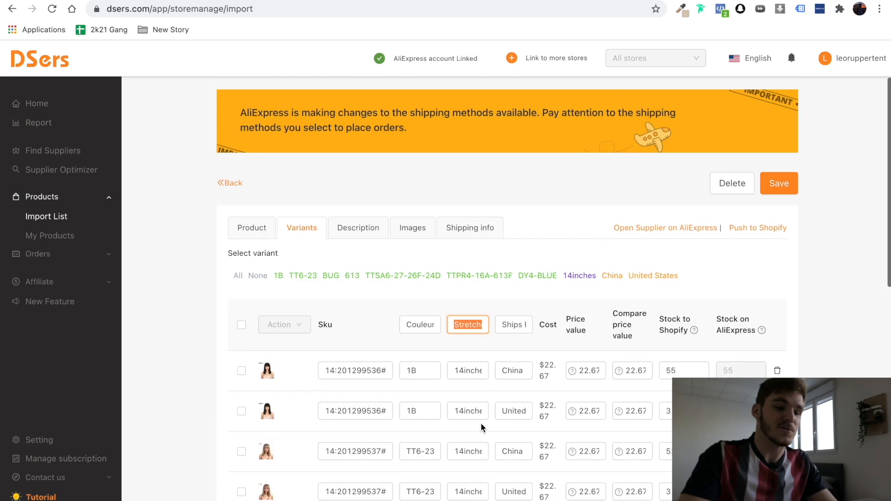
scroll(481, 427, down, 2)
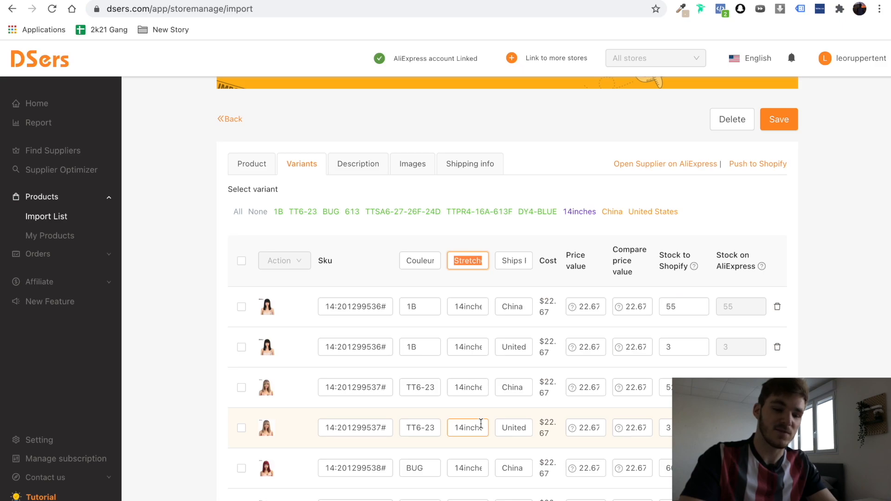
scroll(481, 423, down, 7)
scroll(481, 425, down, 5)
scroll(481, 446, up, 12)
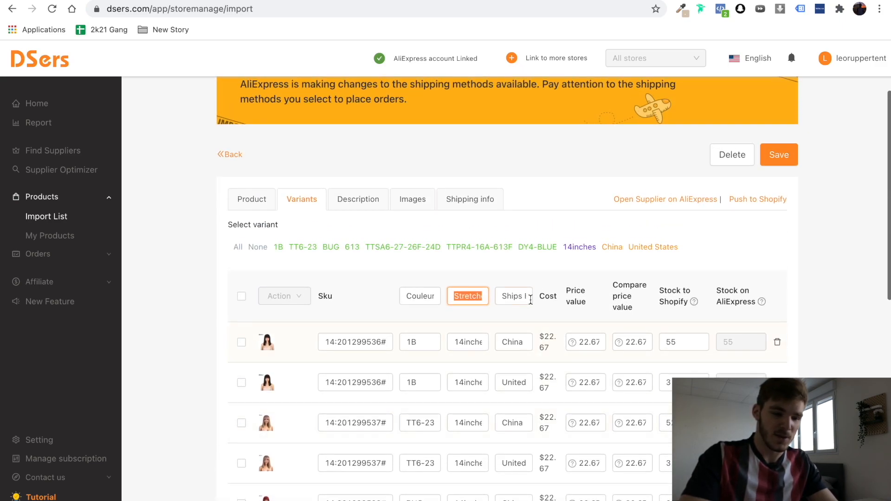
double_click(519, 296)
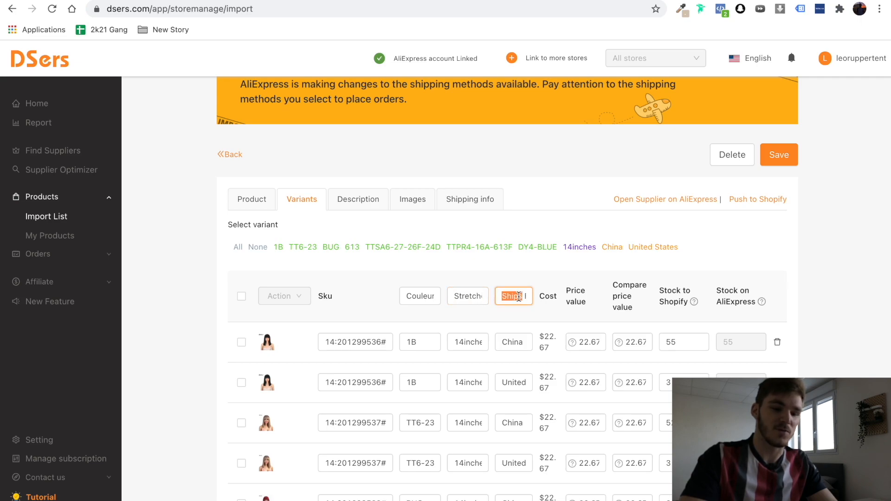
key(Right)
key(Right)
key(Right)
key(Right)
key(Right)
key(Right)
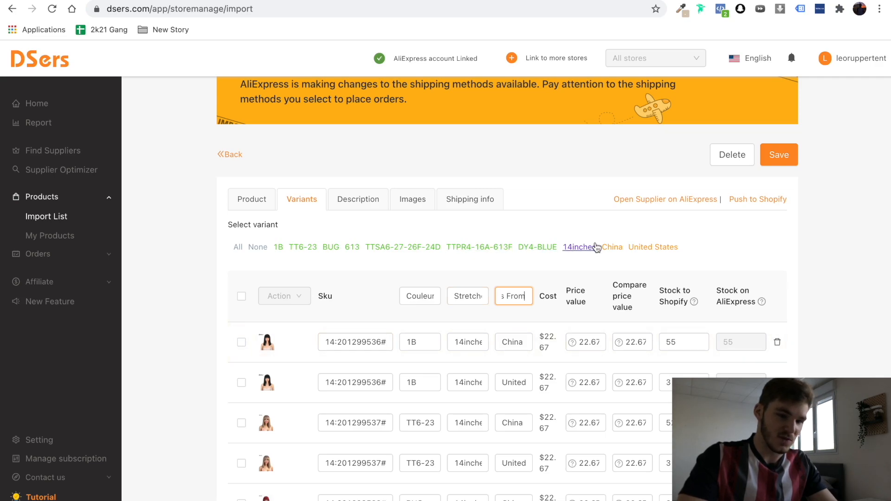
Step: Delete all variants that ship from the United States and confirm the deletion
click(655, 249)
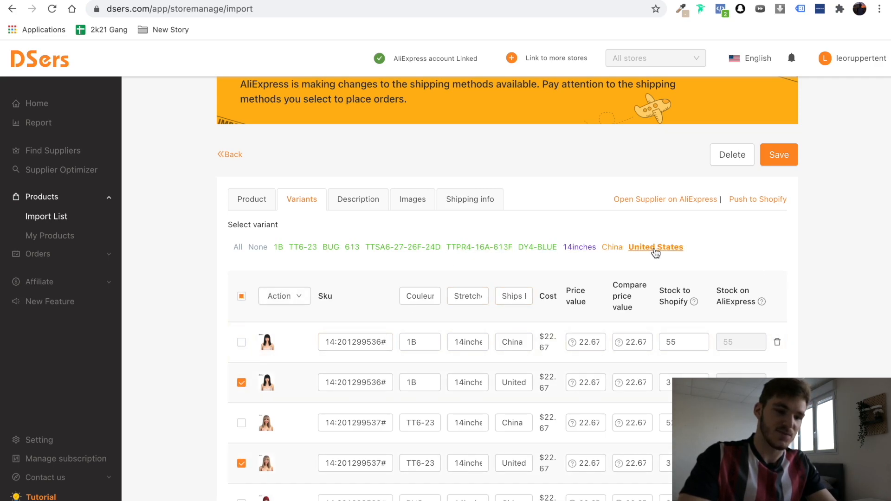
click(300, 298)
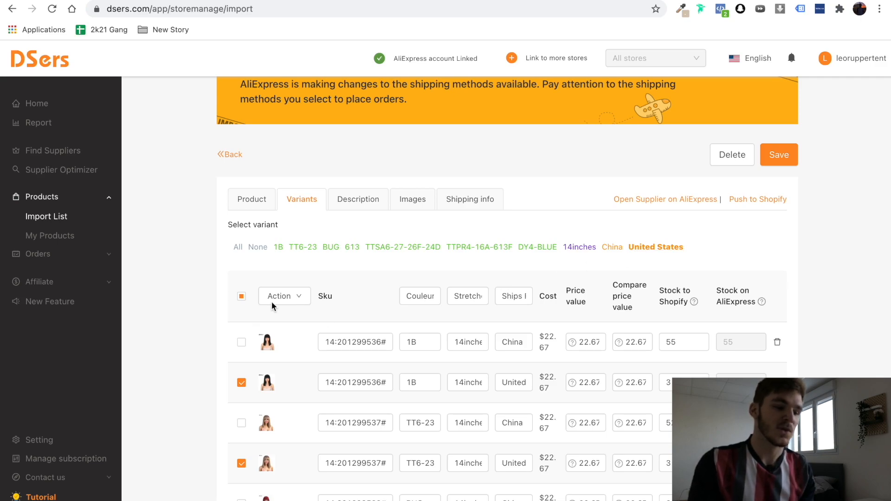
mouse_move(279, 296)
click(325, 351)
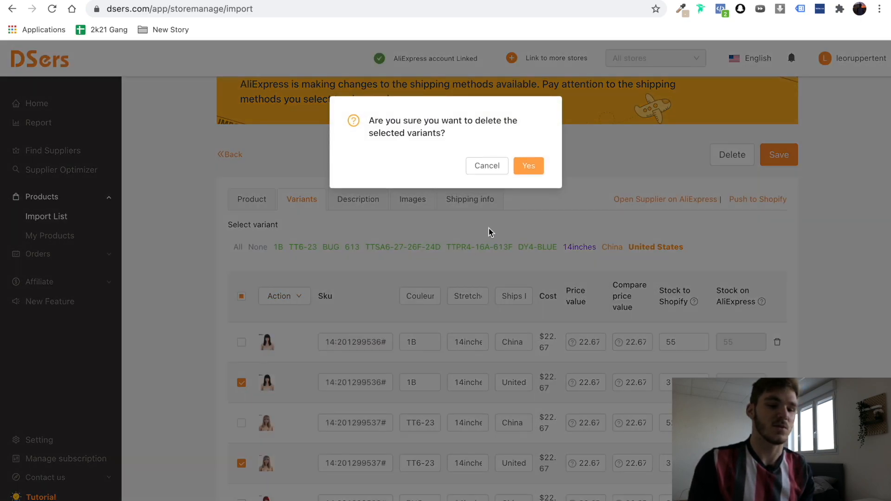
click(520, 171)
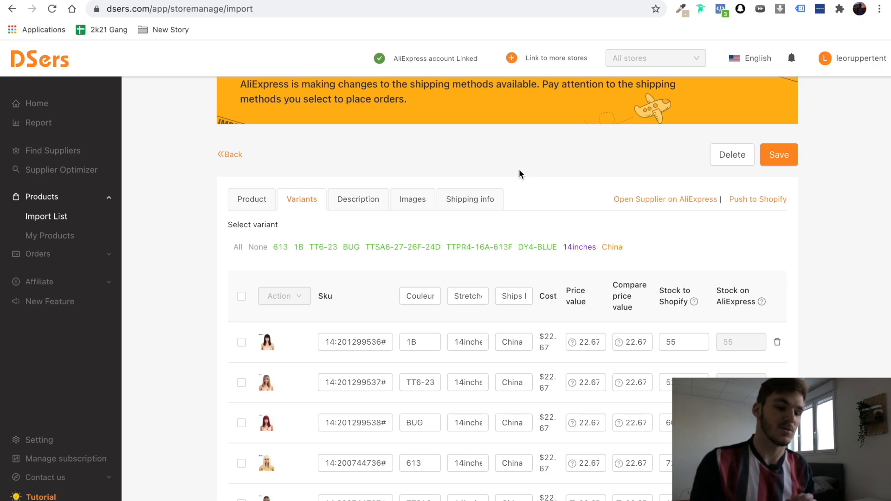
Step: Rename the seven variants' colours, in order, to Noir, Blond, Rouge, Blond platine, Châtain, Noir Blond and Gris
click(588, 249)
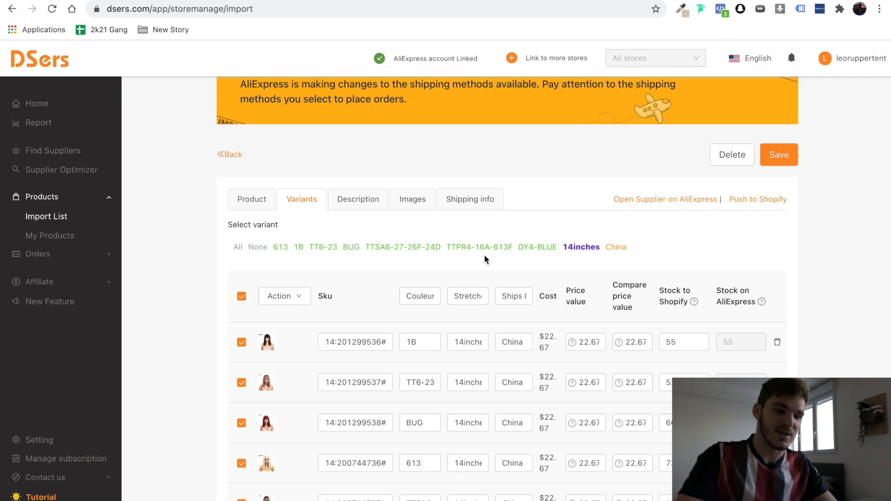
click(241, 296)
scroll(357, 311, down, 2)
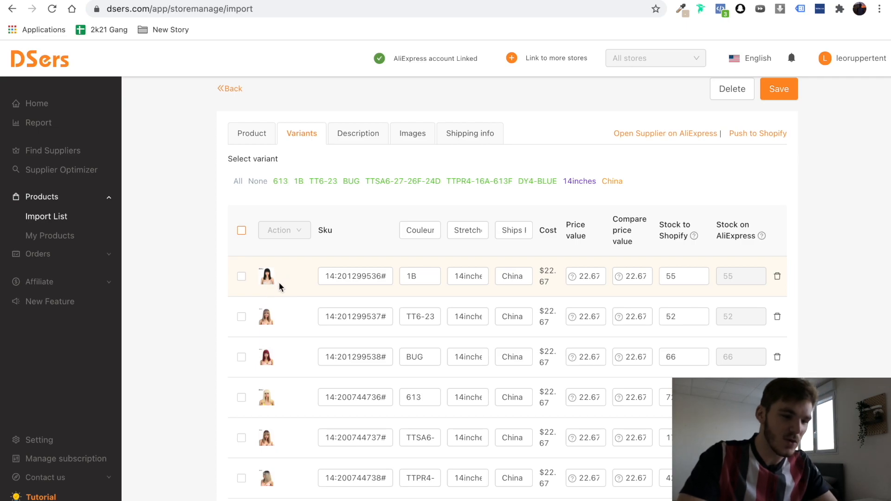
click(430, 278)
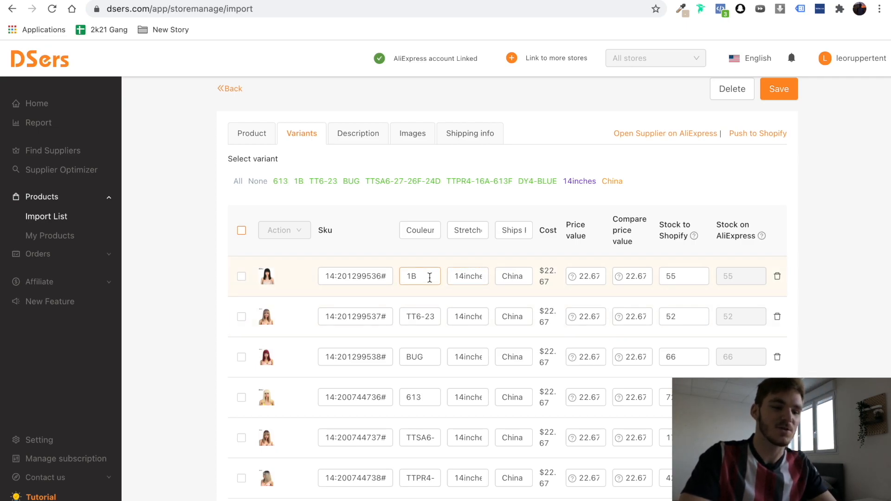
double_click(430, 278)
text(Noir)
click(430, 317)
triple_click(414, 316)
text(Bo)
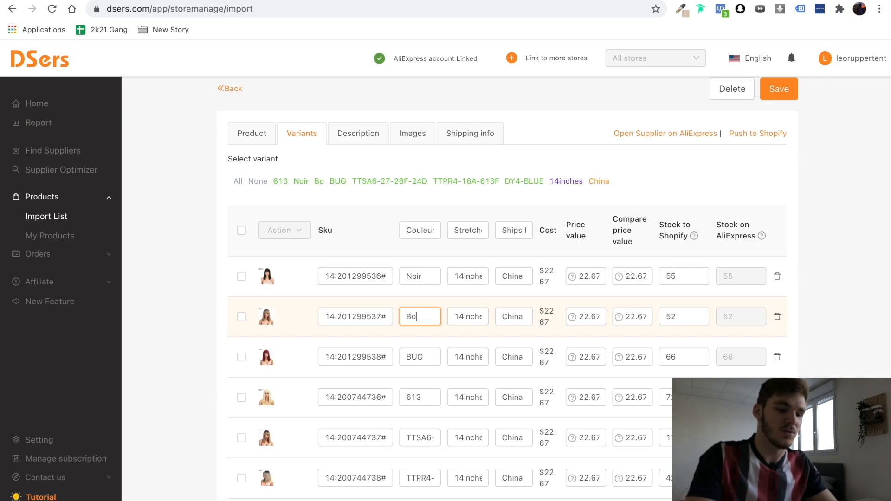
key(BackSpace)
text(lond)
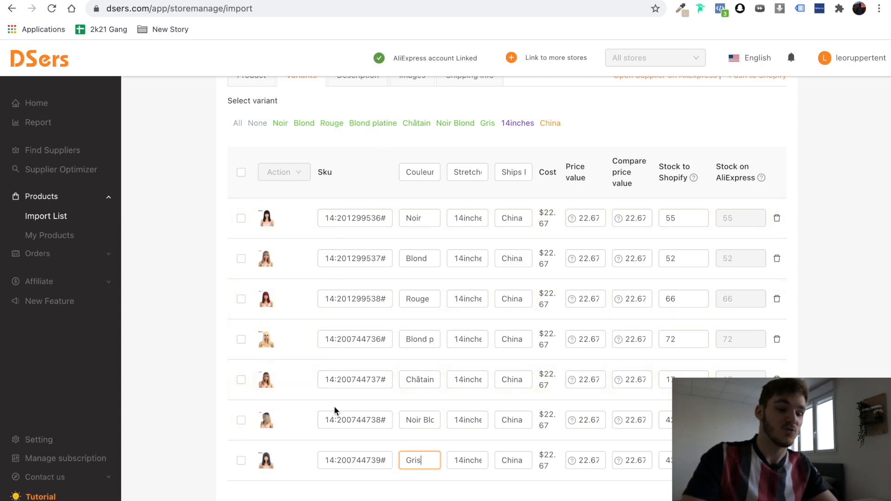
Step: Select all of the product's variants for a bulk change
mouse_move(616, 260)
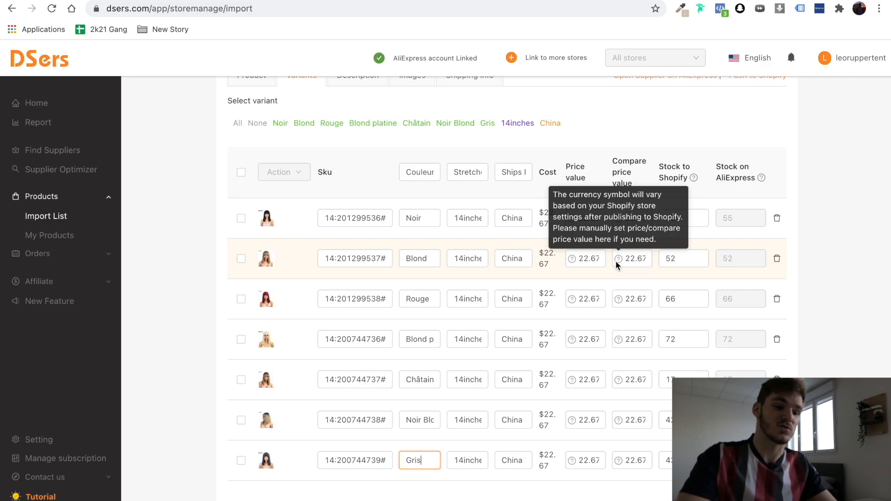
click(241, 172)
click(278, 172)
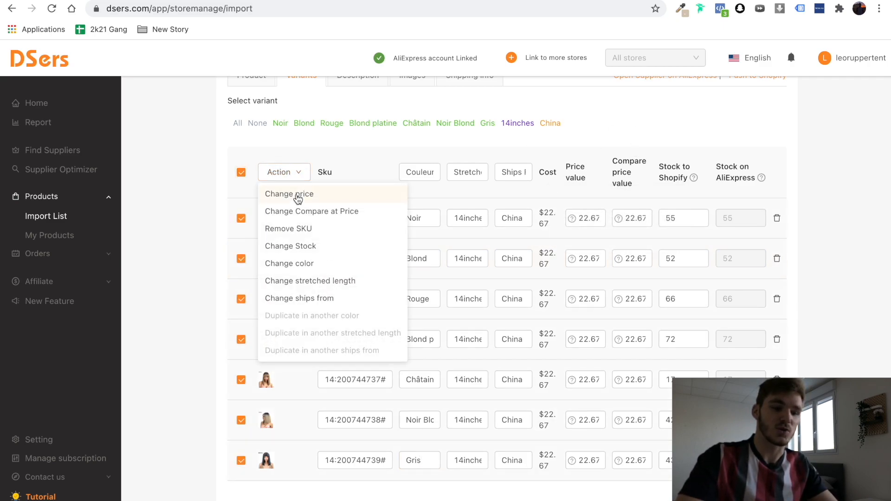
click(300, 194)
click(378, 166)
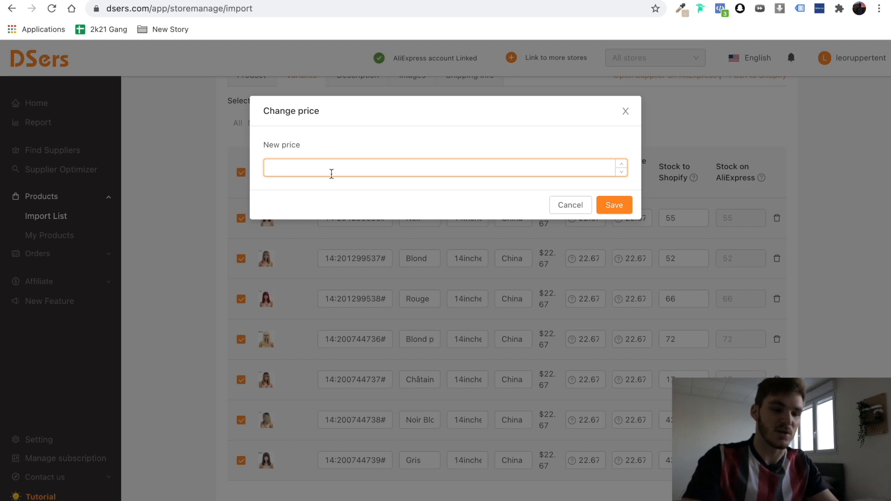
click(568, 205)
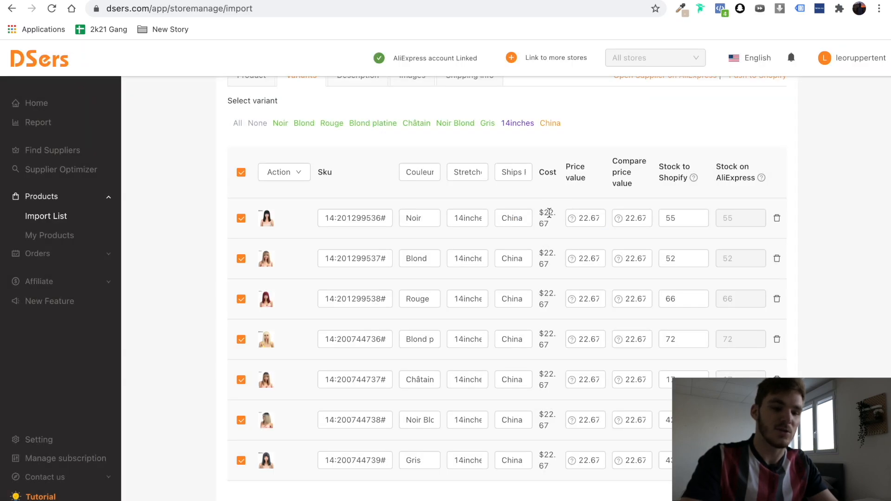
click(294, 175)
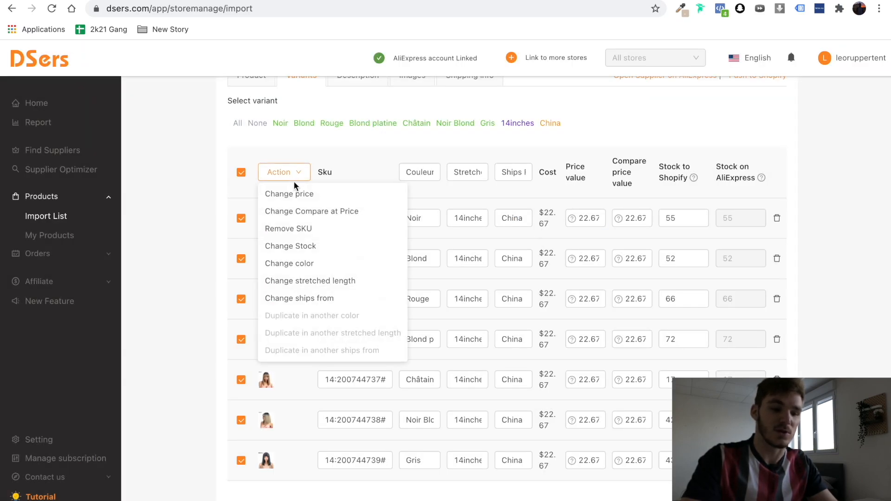
click(294, 228)
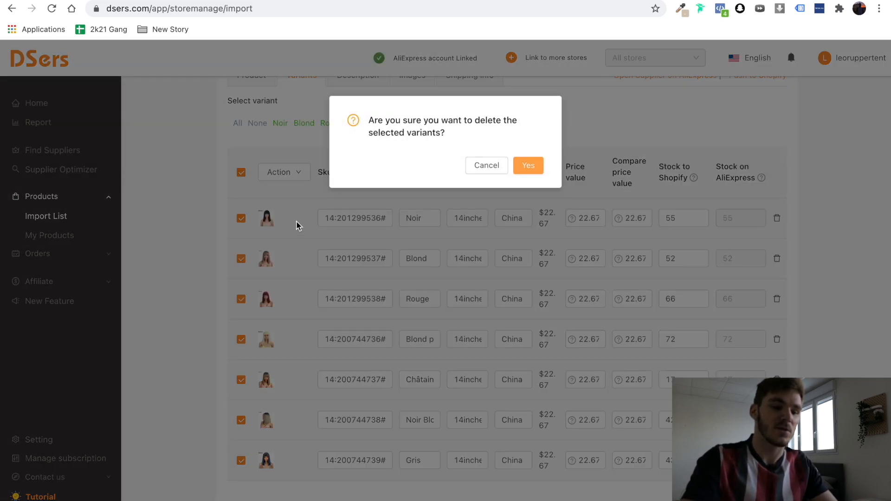
click(483, 167)
Step: Set the price of all selected variants to 49.99 and save it
click(280, 175)
click(312, 193)
click(416, 171)
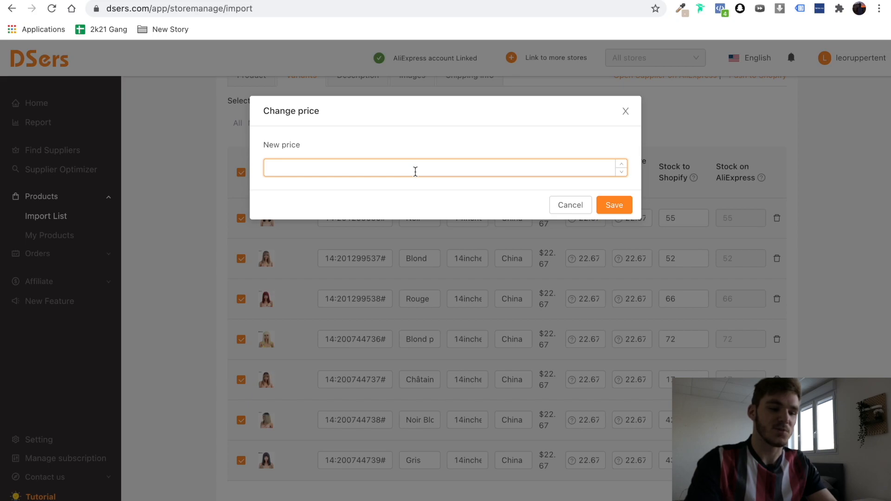
text(49.99)
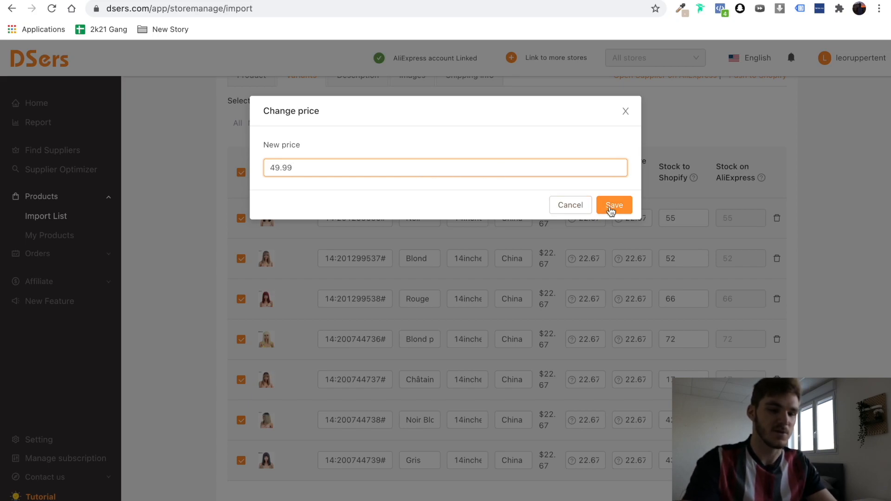
click(610, 210)
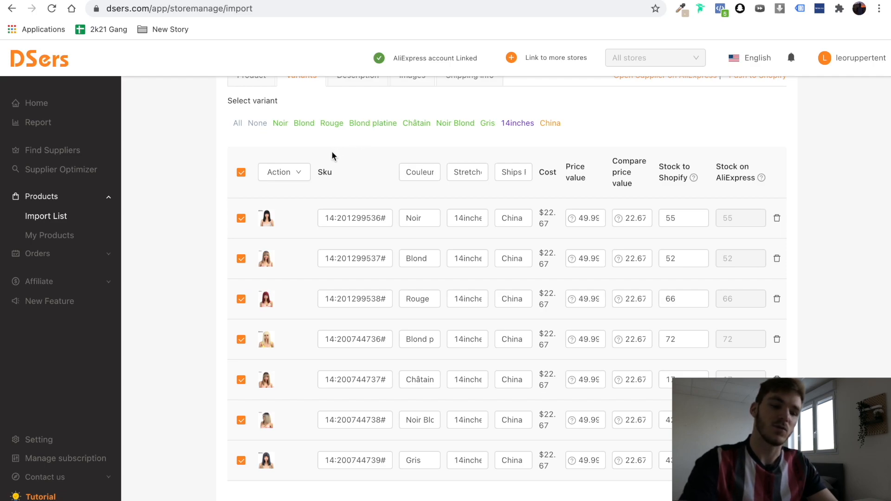
Step: Set the compare-at price of all selected variants to 69.99 and save it
click(294, 171)
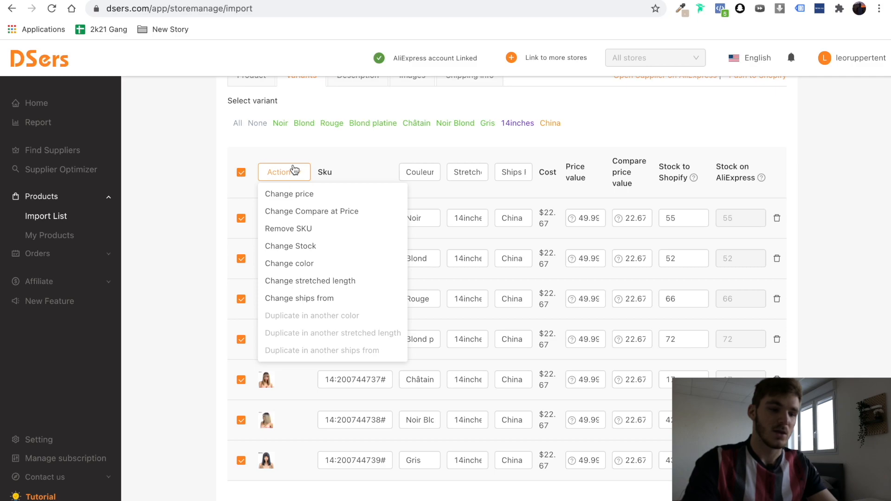
click(295, 211)
click(427, 169)
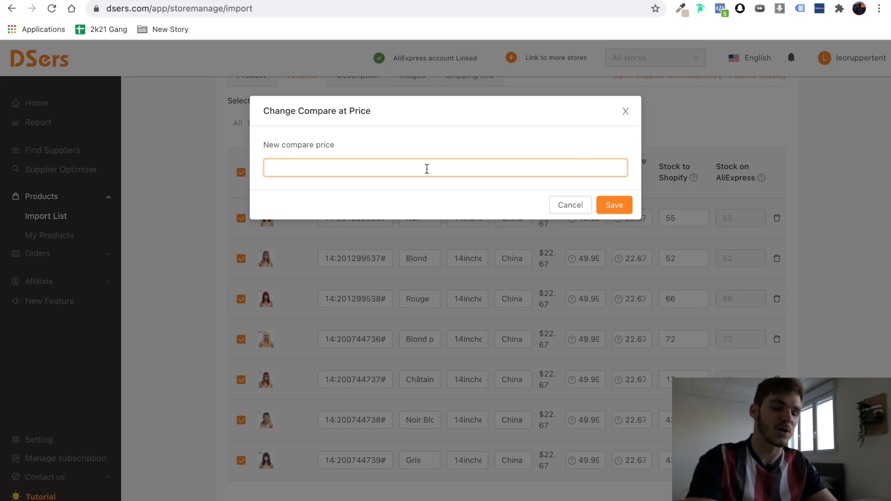
text(69.99)
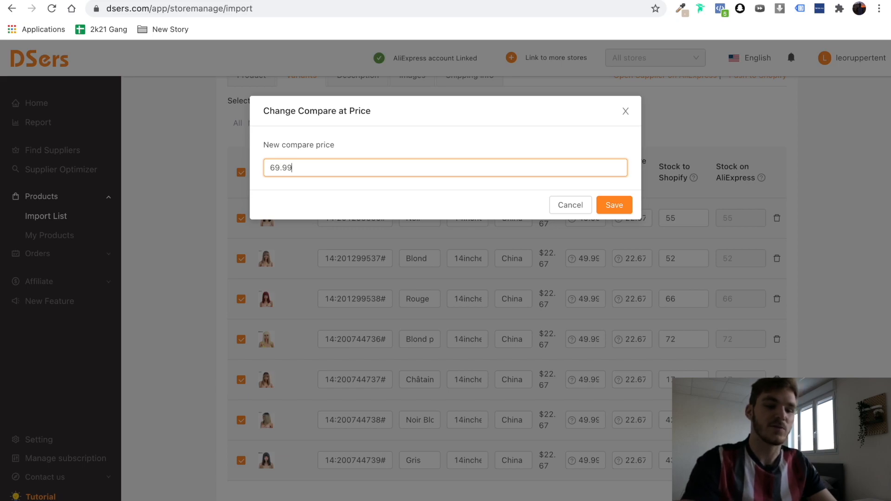
click(615, 207)
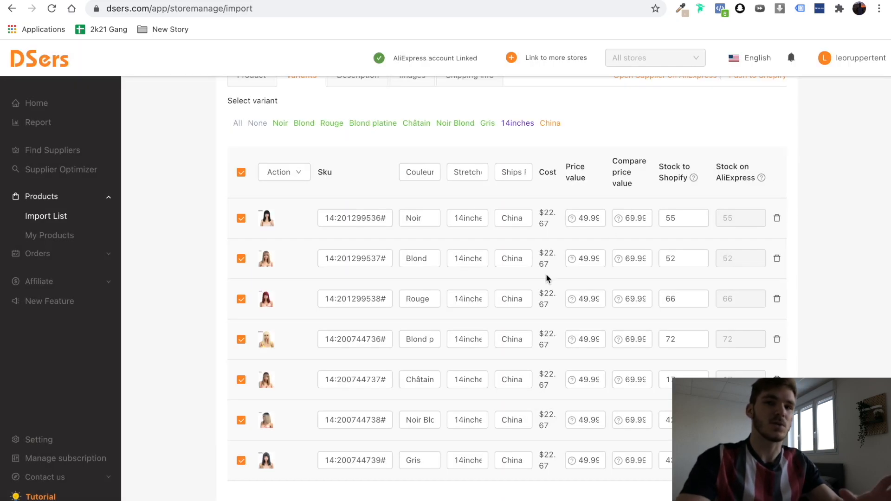
Step: Review the product's description and image gallery, enlarging the collage of people wearing the wigs
scroll(468, 218, up, 1)
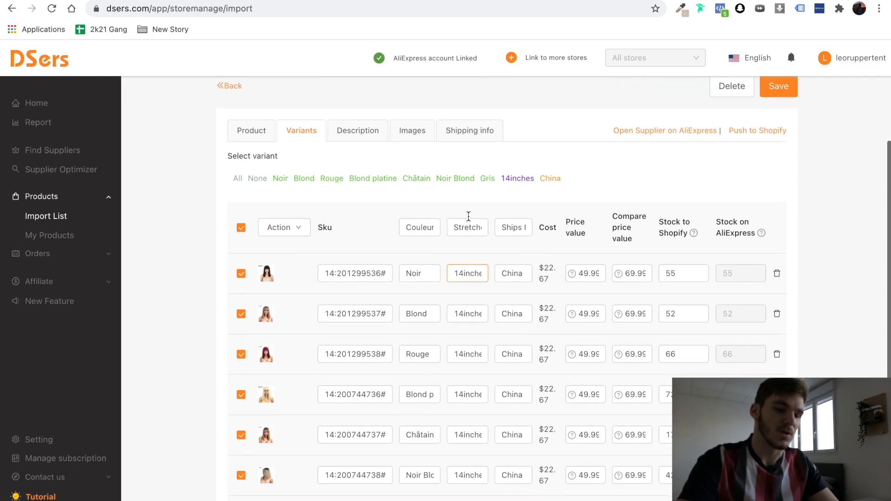
scroll(468, 219, up, 2)
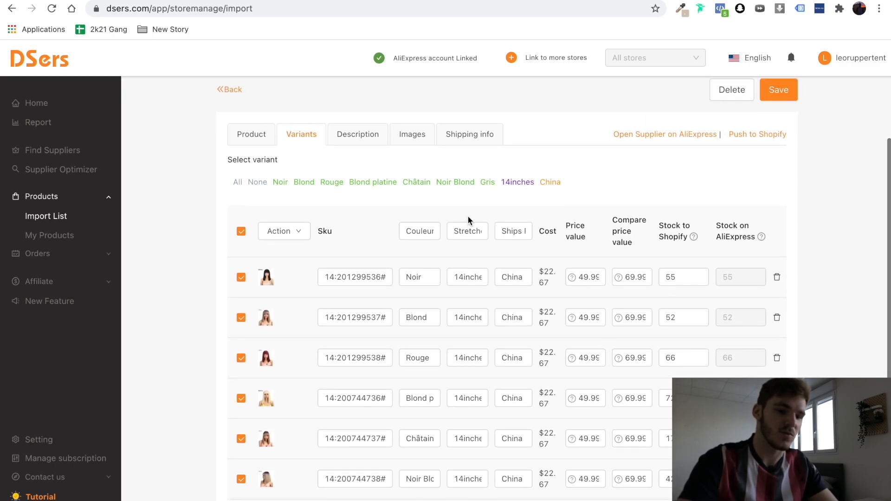
scroll(468, 220, down, 3)
scroll(468, 220, up, 3)
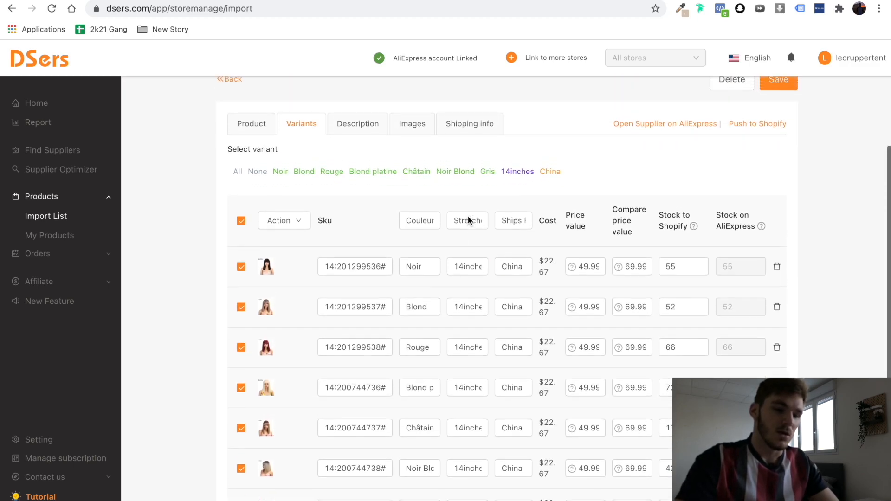
click(367, 143)
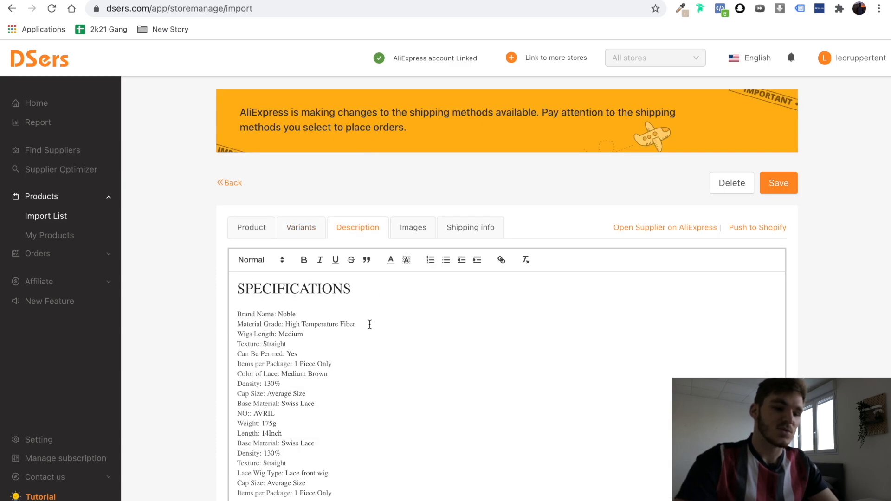
click(432, 232)
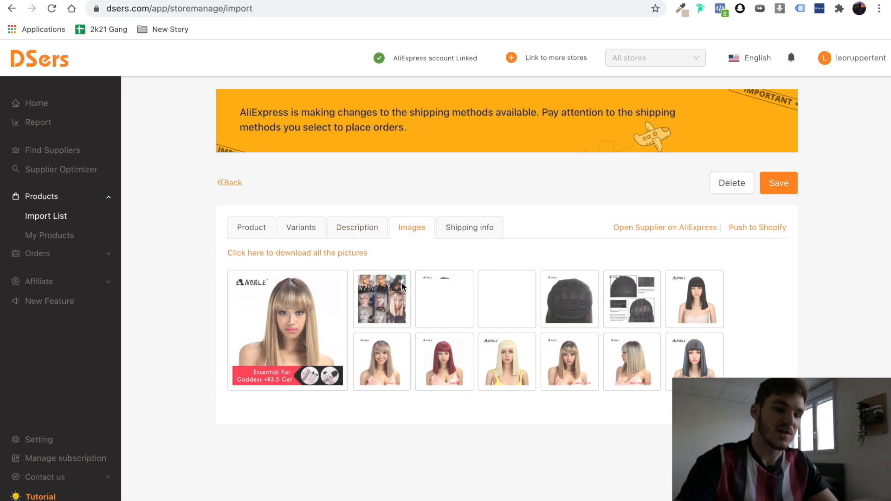
mouse_move(375, 315)
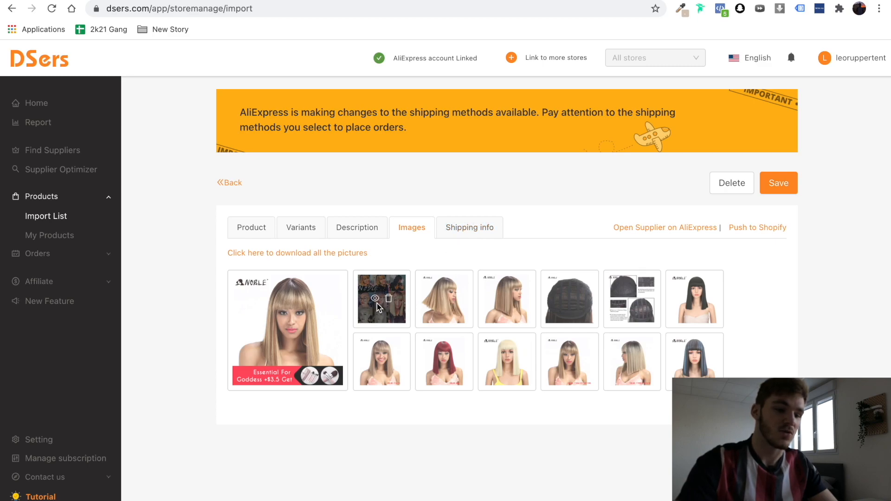
click(375, 298)
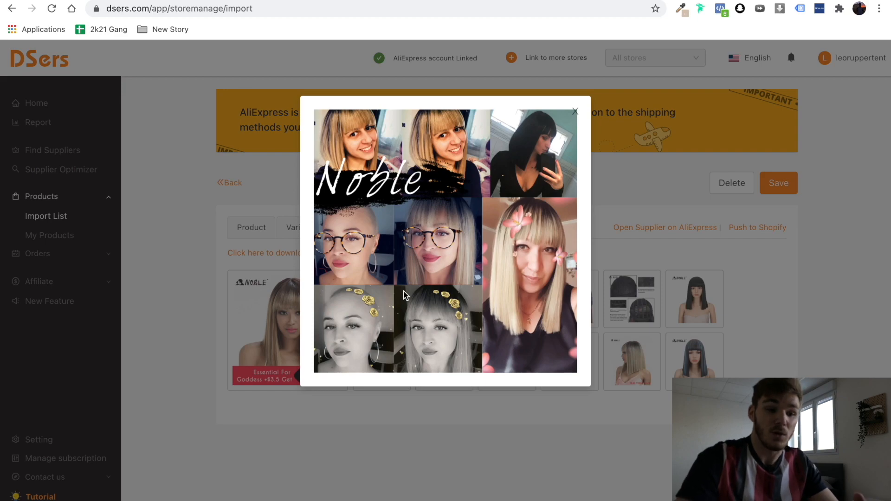
click(576, 113)
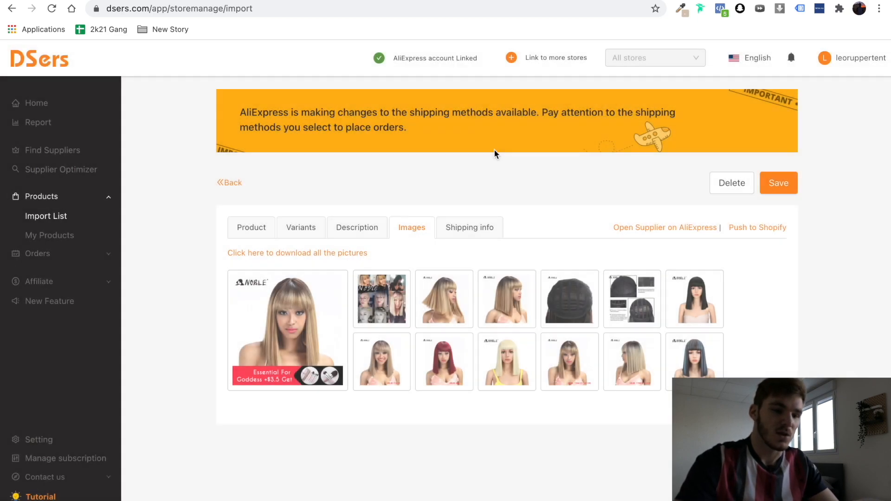
Step: Look up the shipping companies, costs and delivery times for sending the product from China to France
click(472, 227)
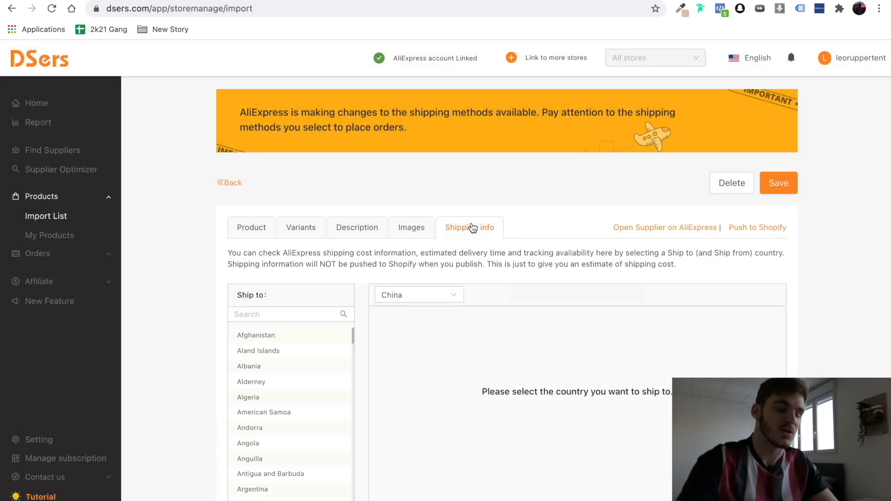
click(420, 227)
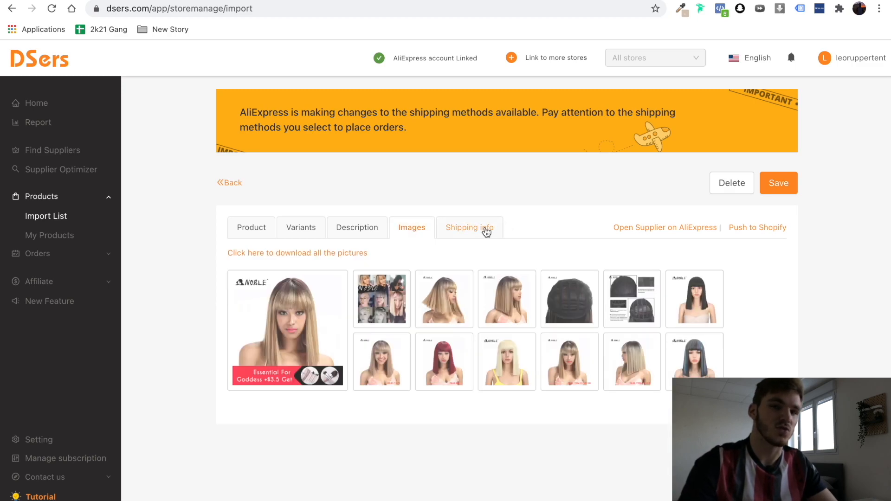
click(487, 231)
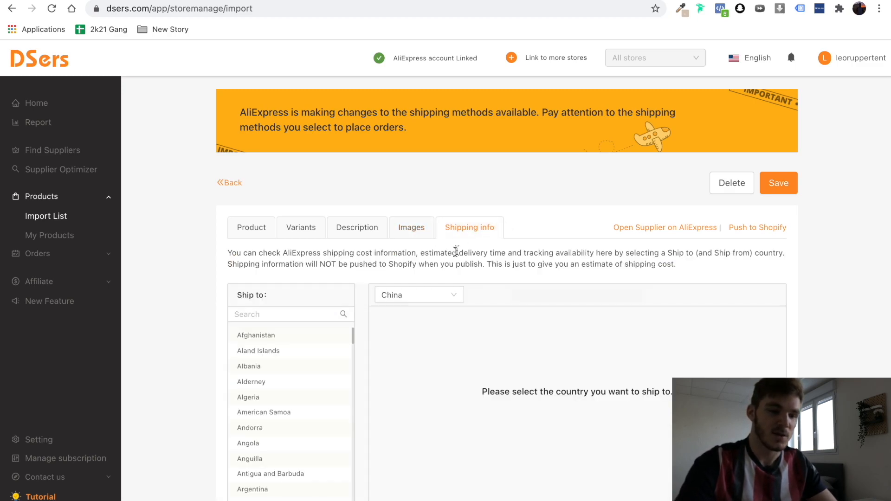
click(302, 316)
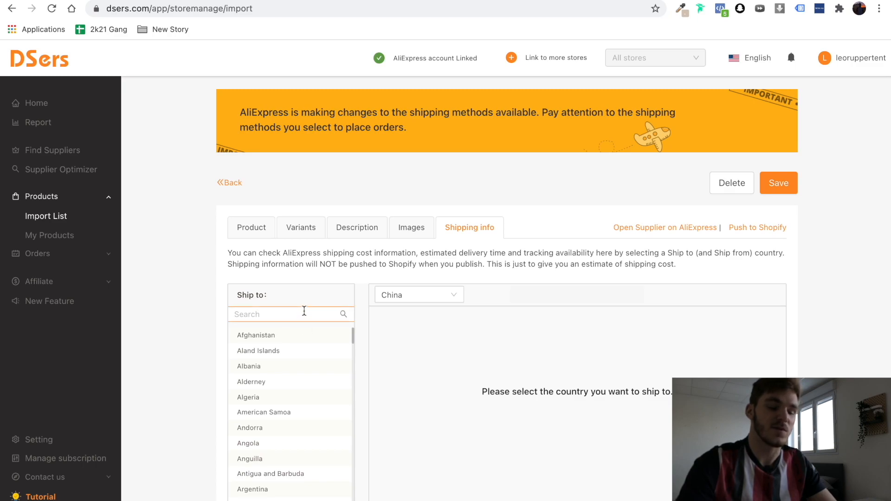
text(France)
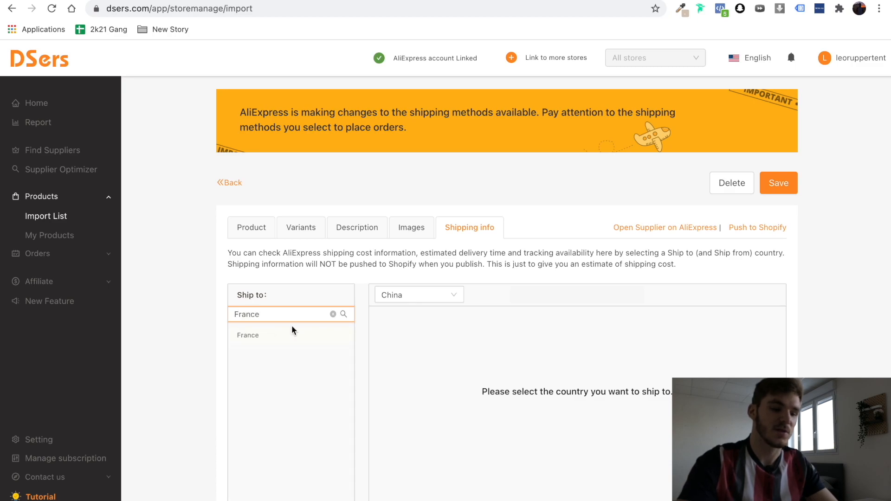
click(285, 336)
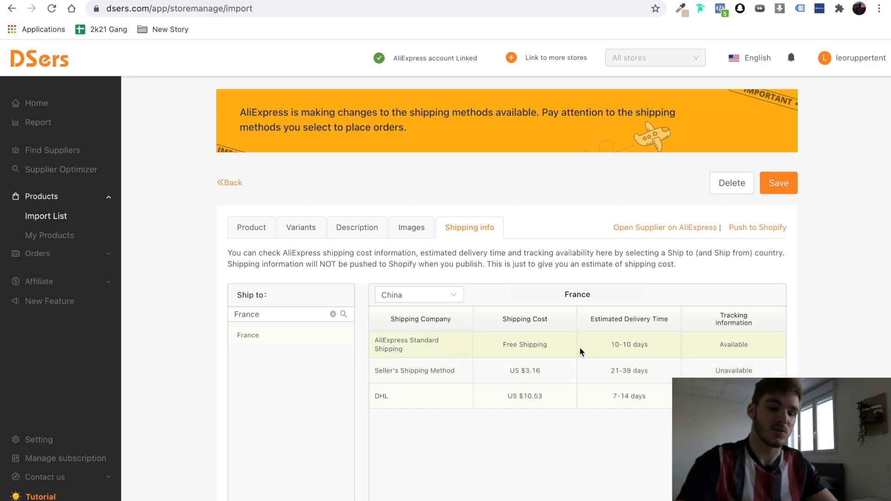
Step: Check shipping to France from the United States, and switch the shipping origin back to China
click(425, 297)
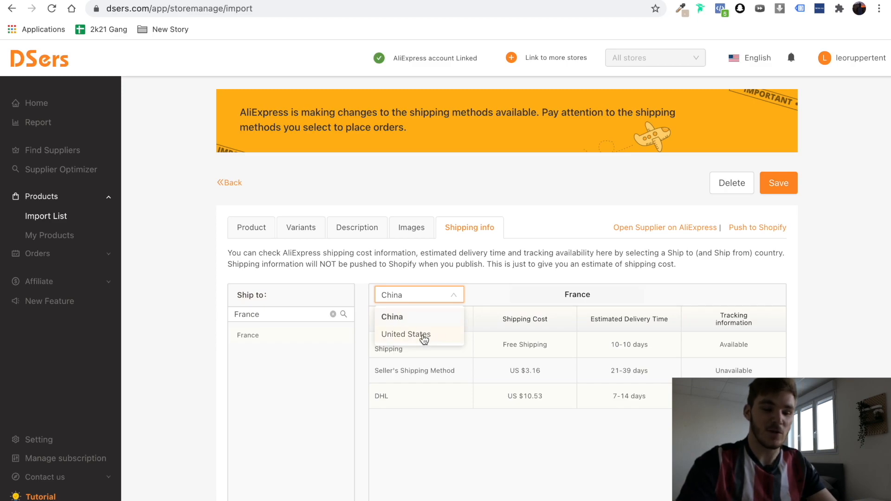
click(402, 335)
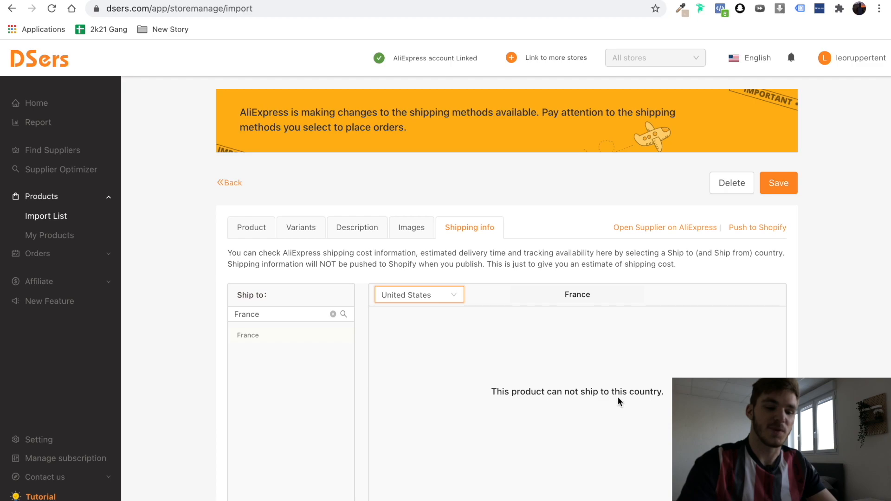
click(423, 296)
click(405, 317)
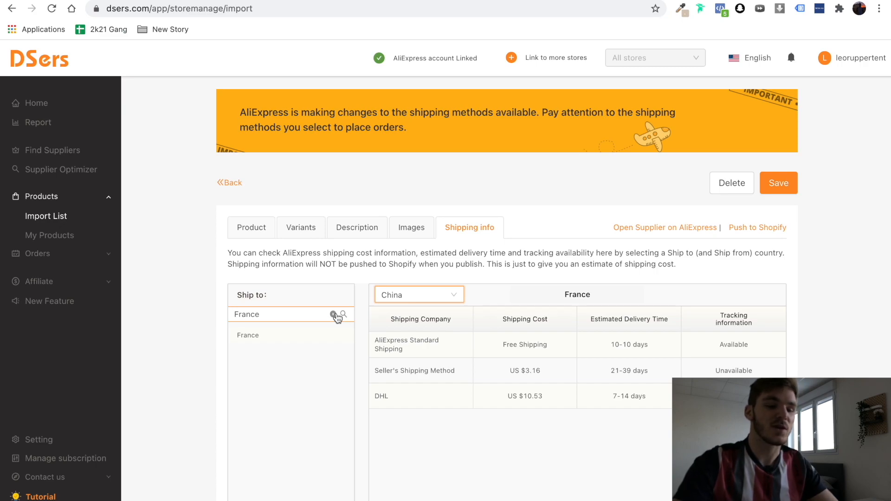
Step: Look up the shipping companies, costs and delivery times for sending the product from China to Belgium
double_click(273, 318)
text(Bel)
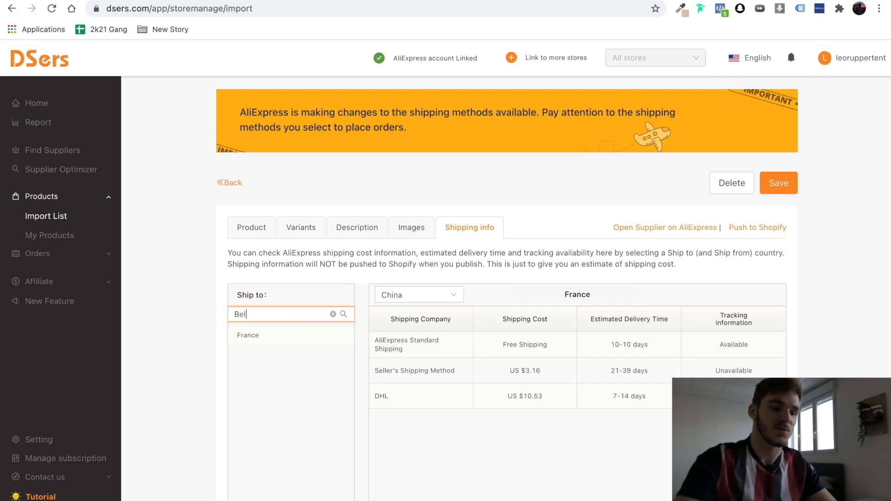
click(246, 350)
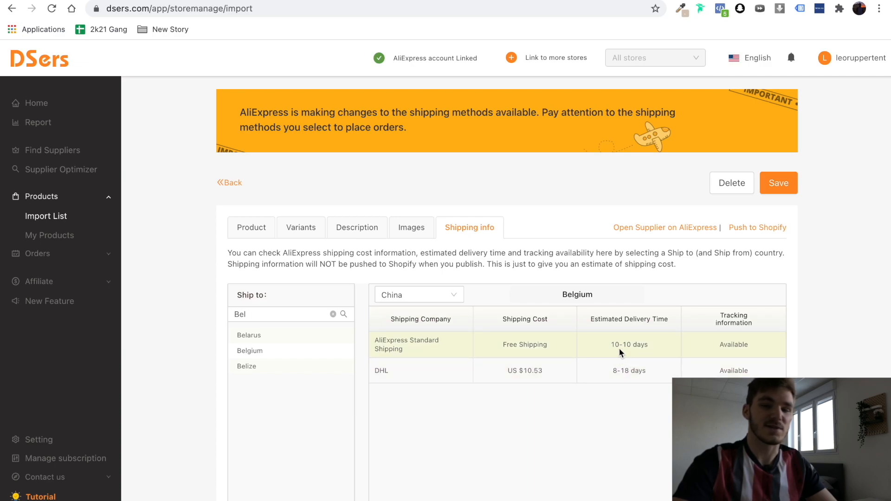
double_click(304, 314)
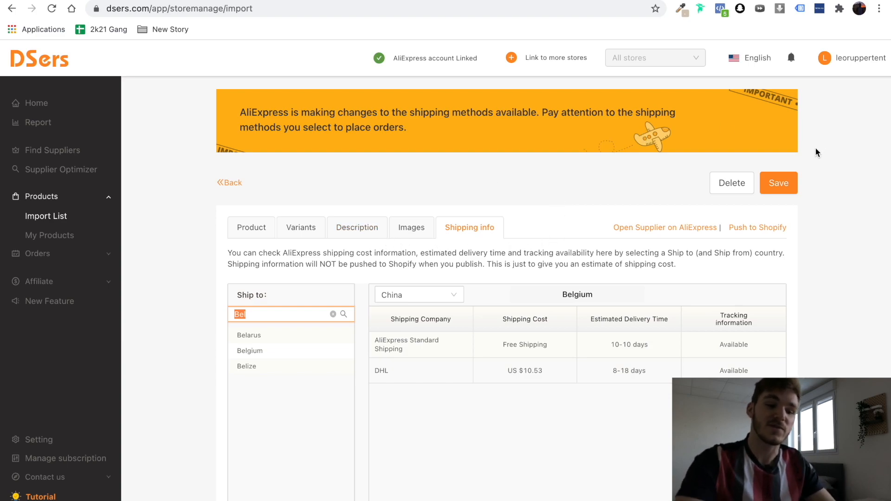
Step: Save the product edits and choose boite-a-perruque.myshopify.com as the store to publish the wig to
click(793, 182)
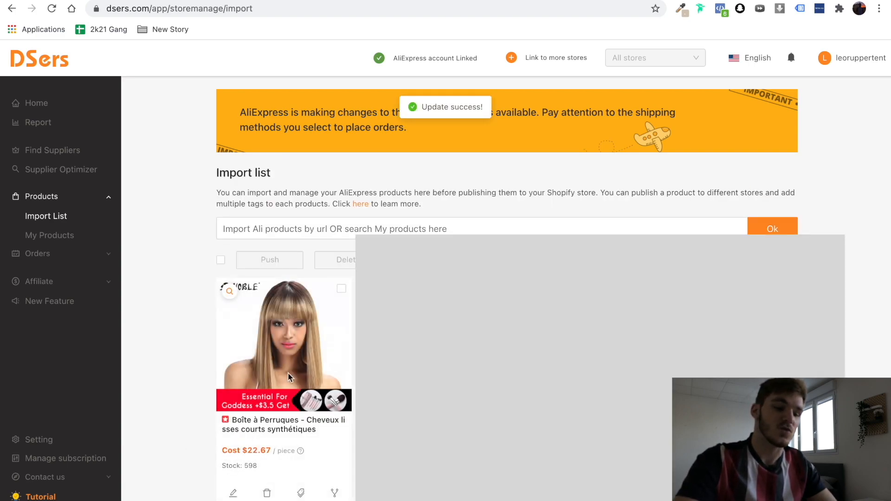
click(284, 500)
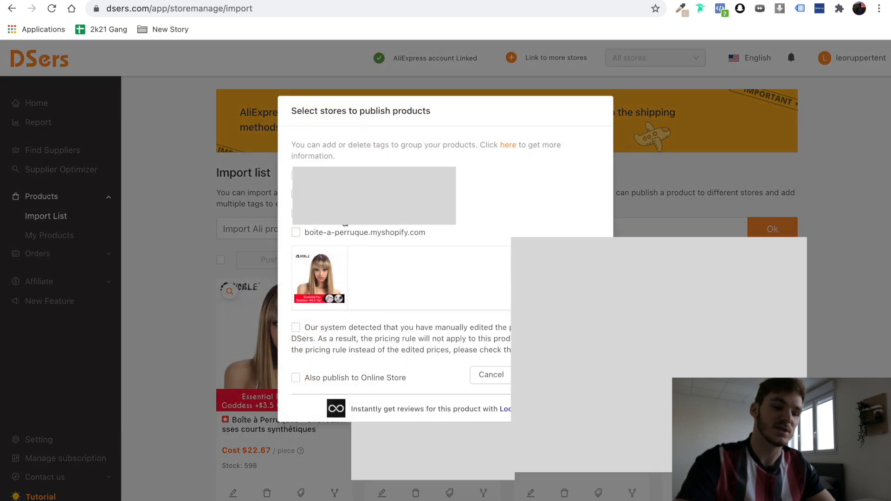
click(341, 236)
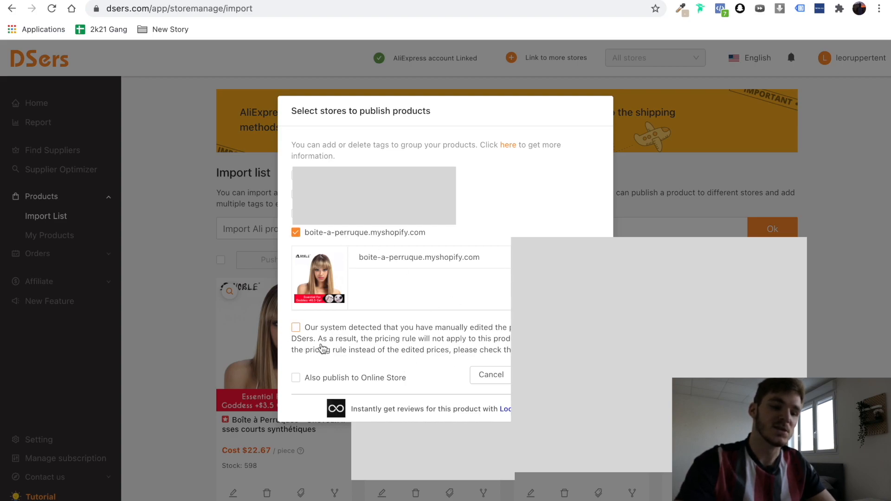
Step: Try the option that applies the pricing rule to the product, and switch it off again
click(415, 333)
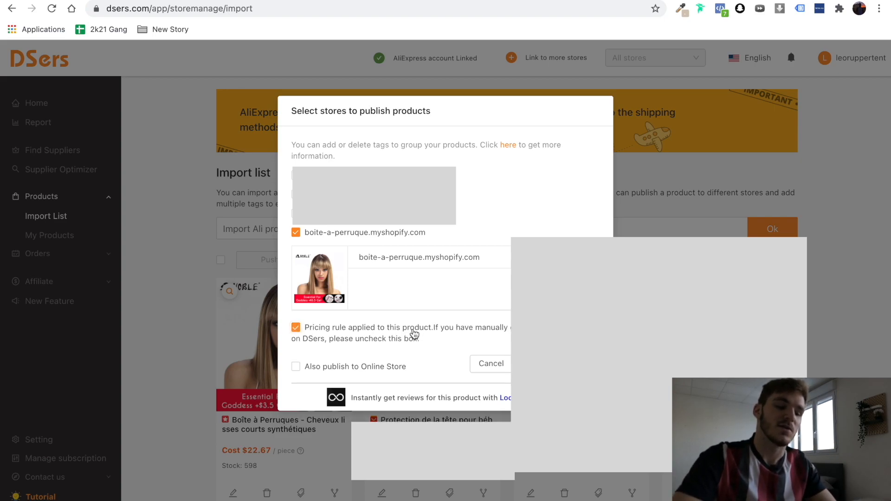
click(380, 339)
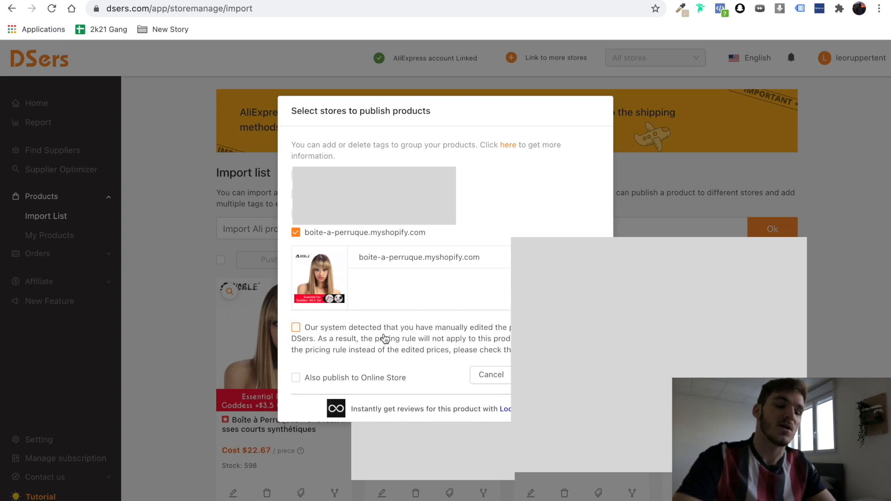
click(408, 329)
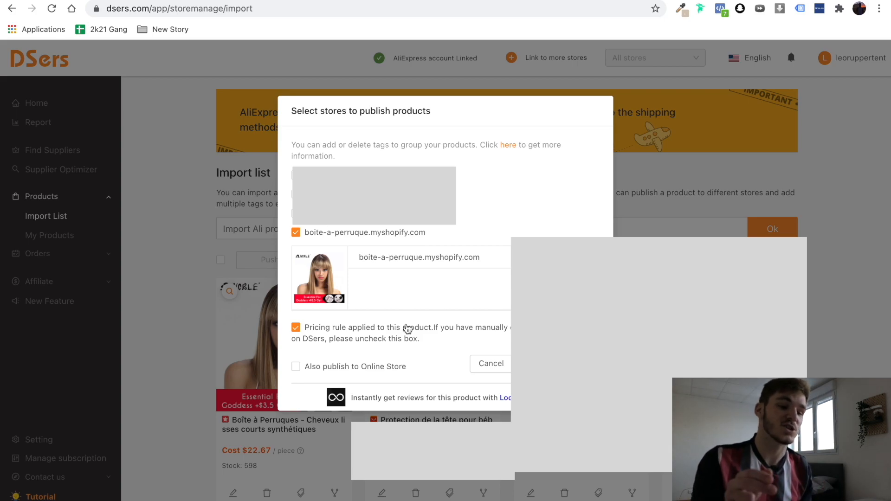
click(408, 329)
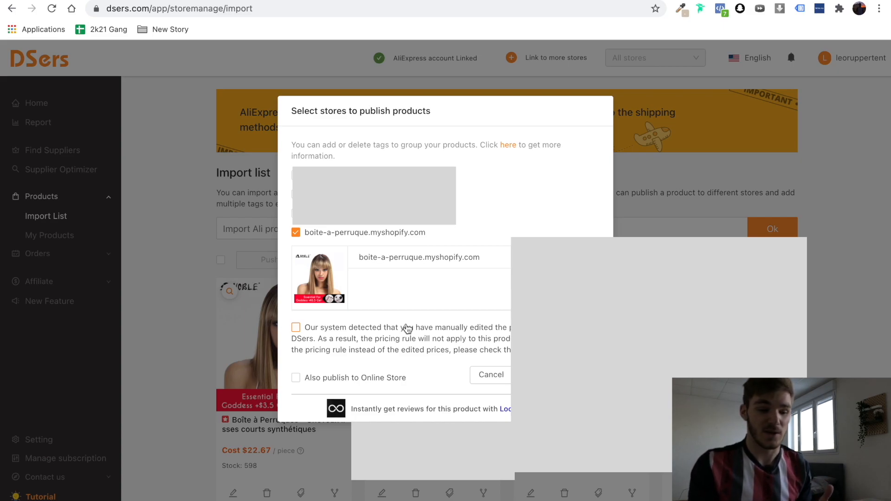
Step: Push the product with publishing to the Online Store enabled, and switch to the Shopify admin's product list
click(346, 381)
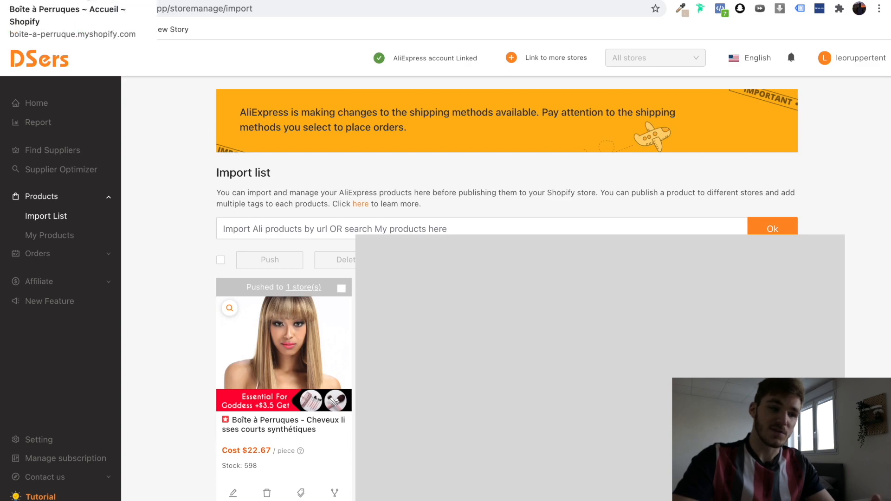
click(56, 0)
click(79, 123)
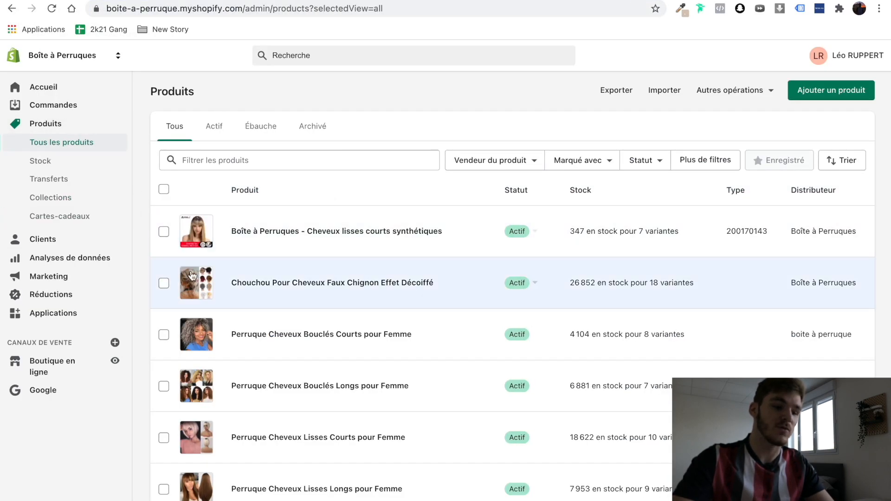
Step: Open the product Boîte à Perruques - Cheveux lisses courts synthétiques and delete its entire description
scroll(269, 420, down, 3)
scroll(270, 426, up, 4)
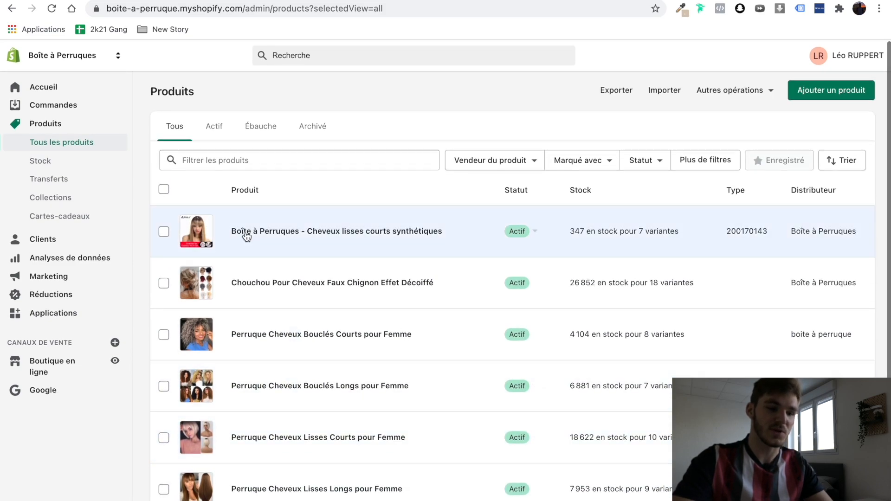
click(297, 236)
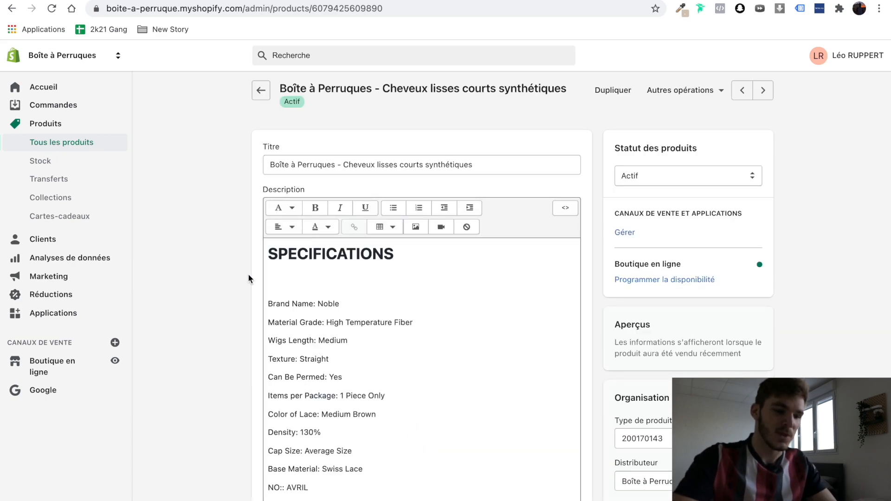
click(379, 284)
key(super+a)
key(BackSpace)
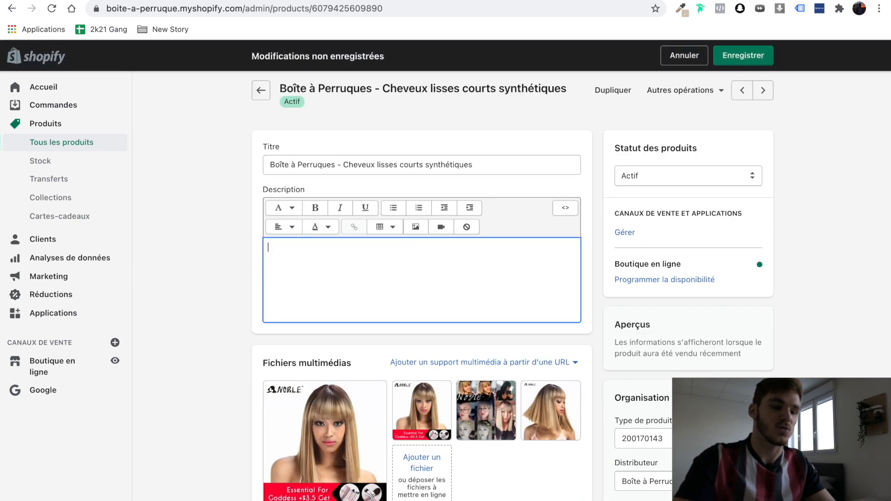
click(231, 268)
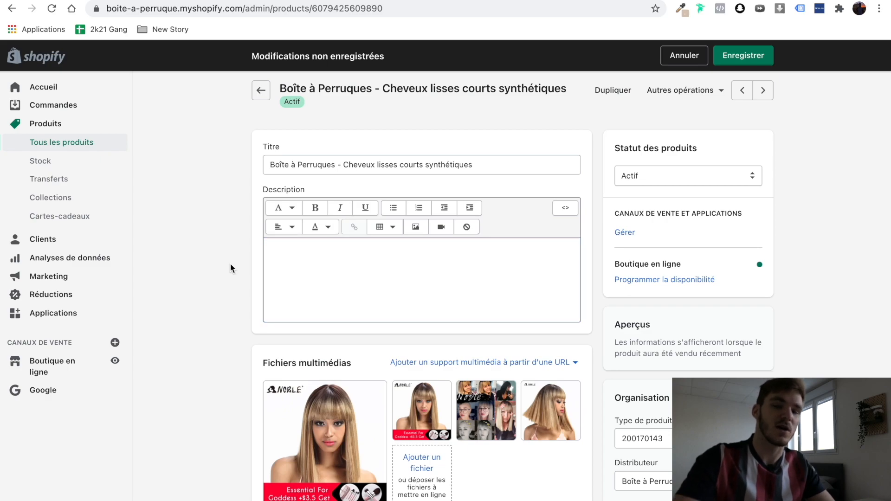
Step: Delete the two product images with the "Essential For Goddess" banner, and move the side-profile photo to first place
scroll(231, 268, down, 5)
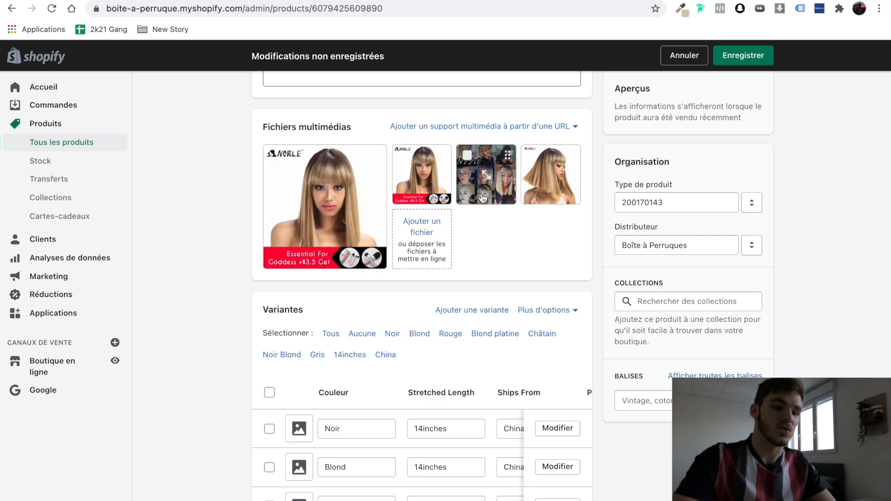
click(274, 156)
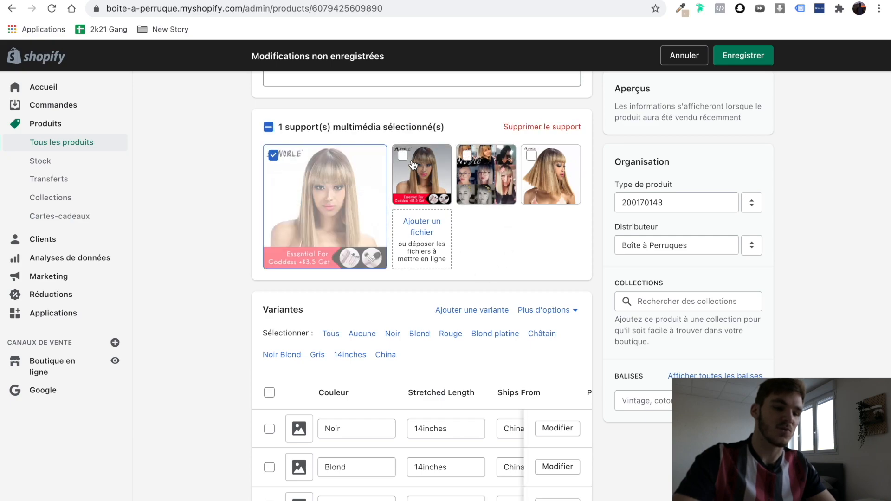
click(402, 156)
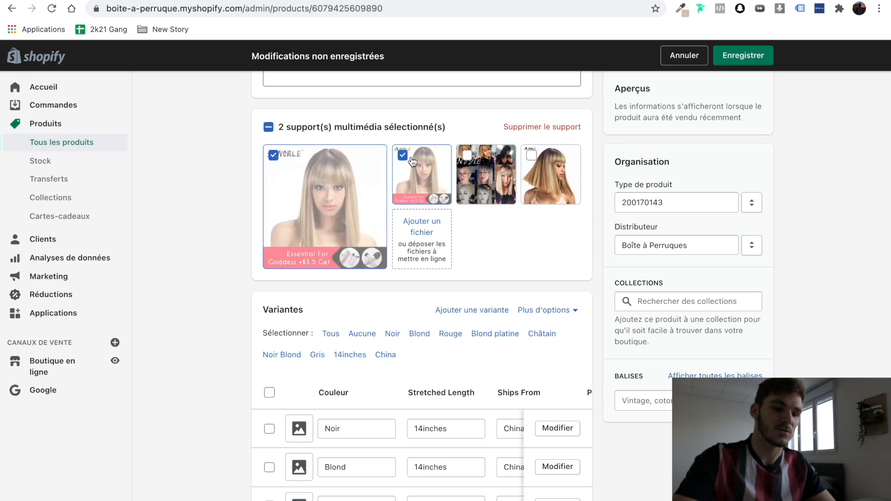
click(548, 127)
click(580, 322)
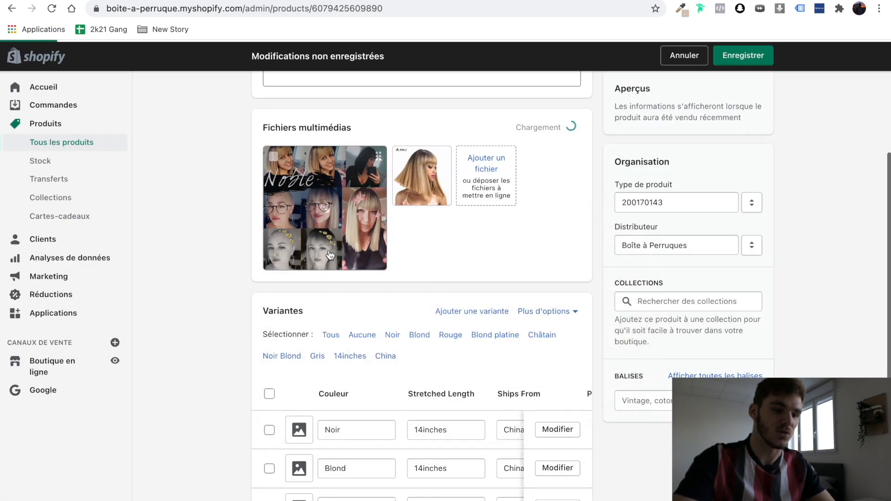
drag(411, 209, 325, 200)
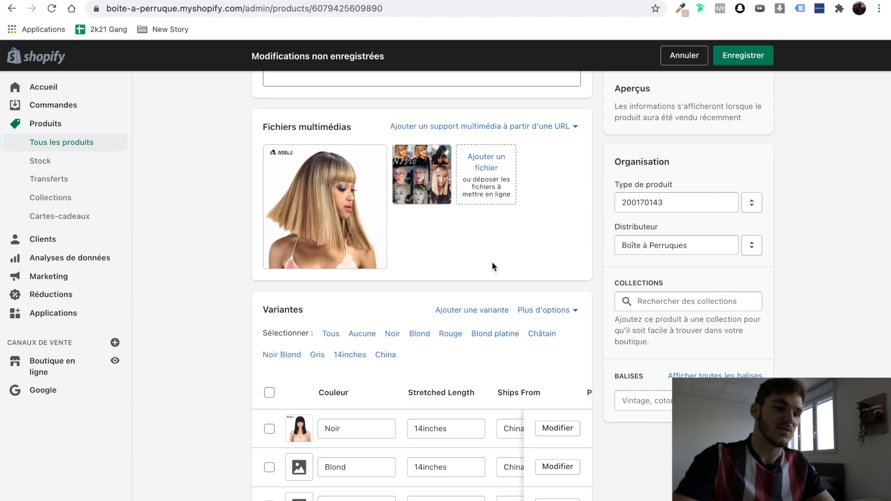
Step: Paint over the NOBLE logo on the main product image with a large #FFFFFF brush, and save the image and product
click(356, 191)
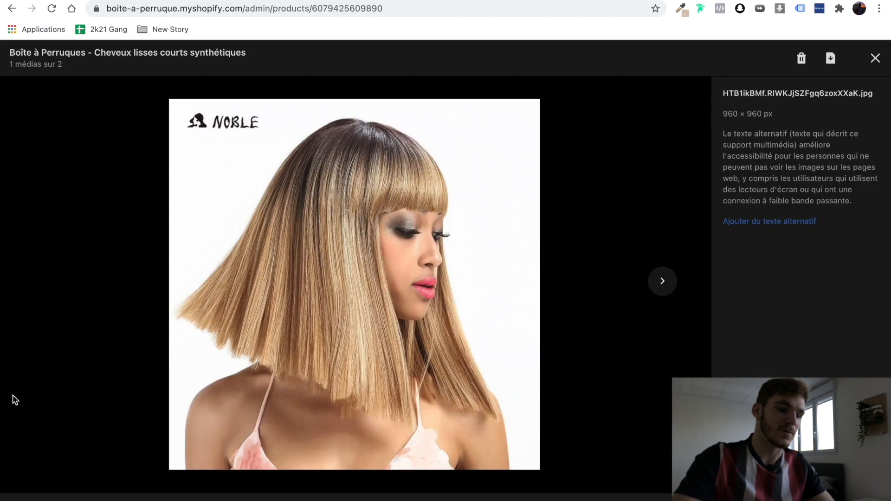
click(47, 494)
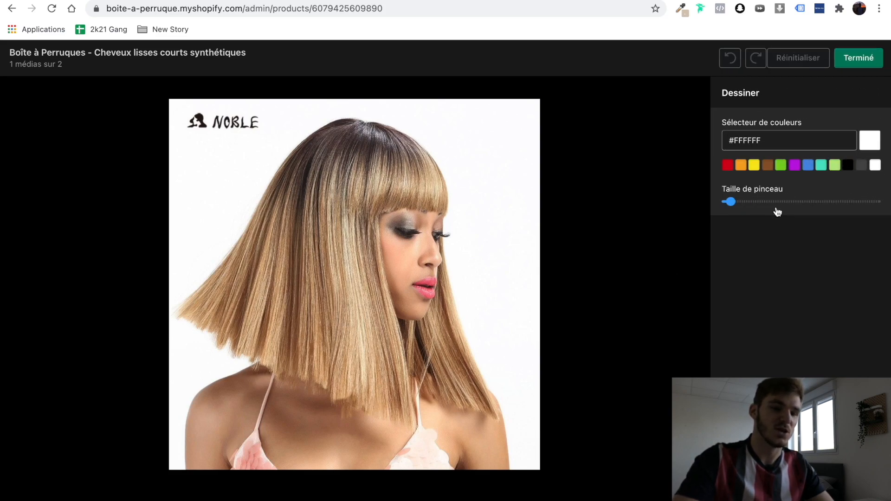
click(853, 201)
drag(197, 122, 248, 117)
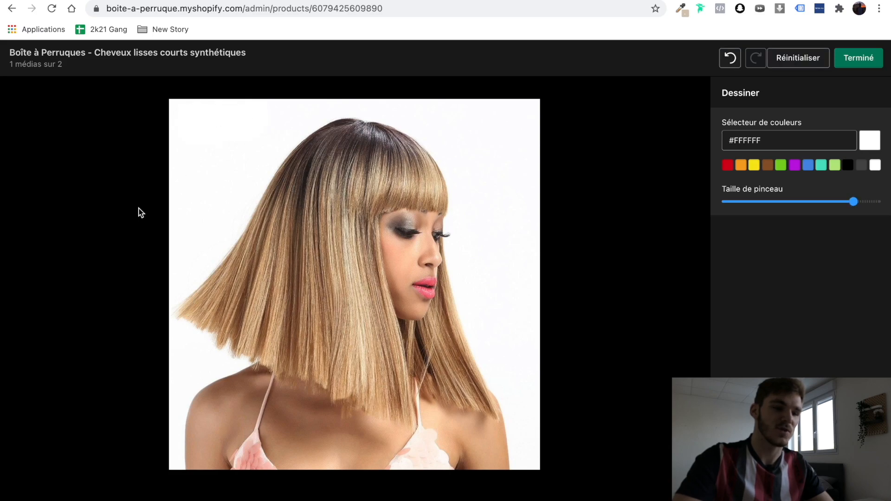
click(871, 56)
click(871, 57)
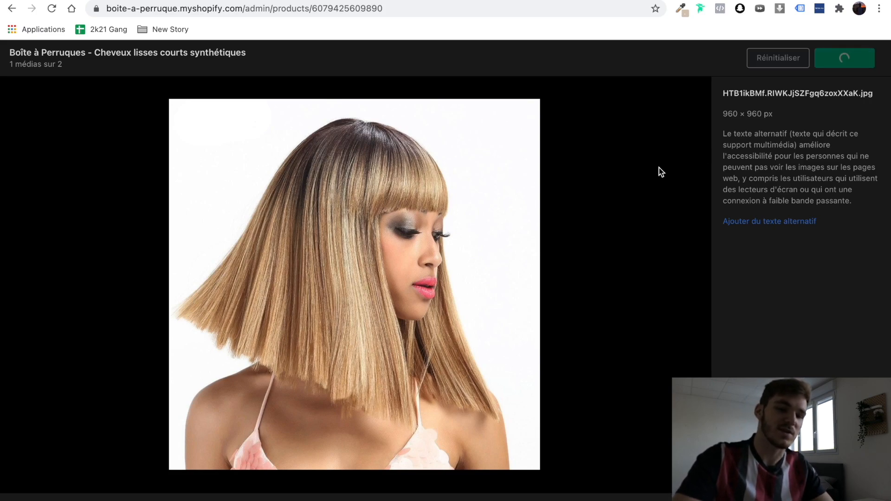
click(876, 59)
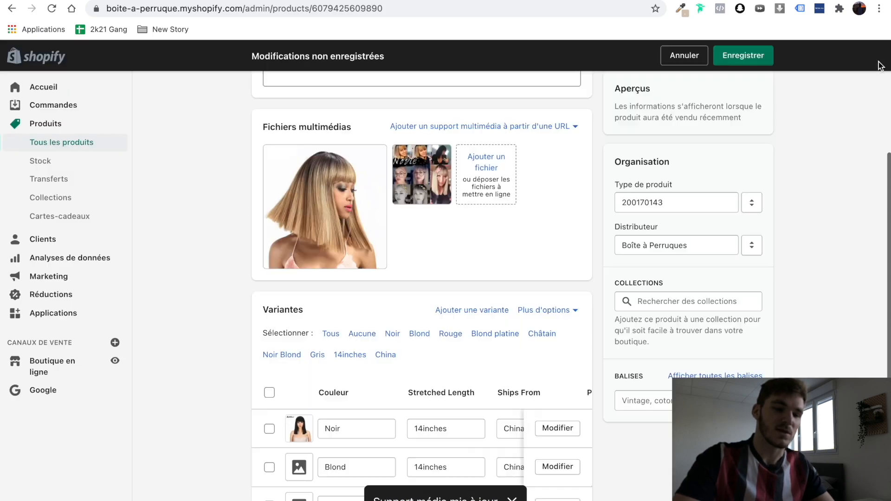
scroll(724, 240, up, 5)
click(767, 57)
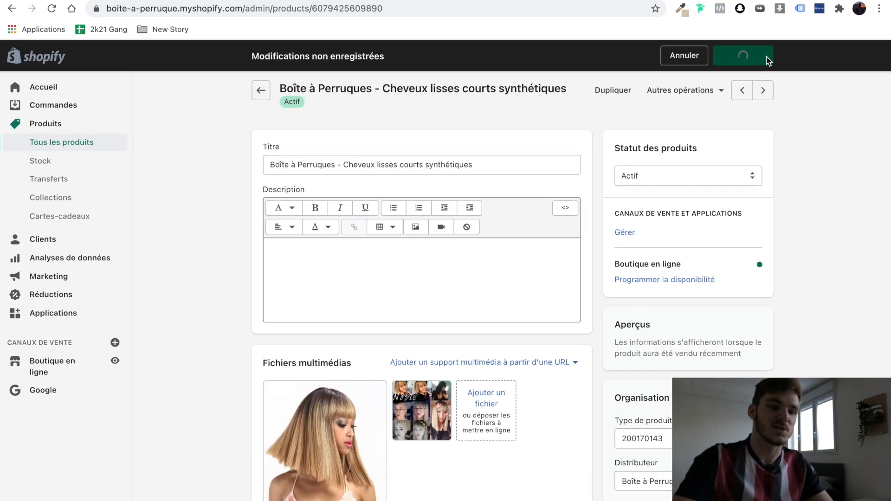
Step: Assign the photo of the smiling model with the blond wig to the Blond variant
scroll(826, 233, down, 8)
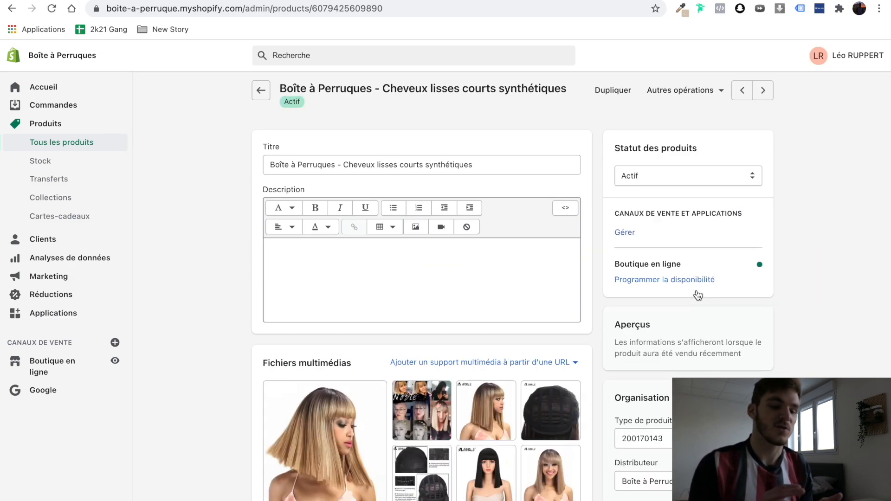
scroll(698, 295, down, 5)
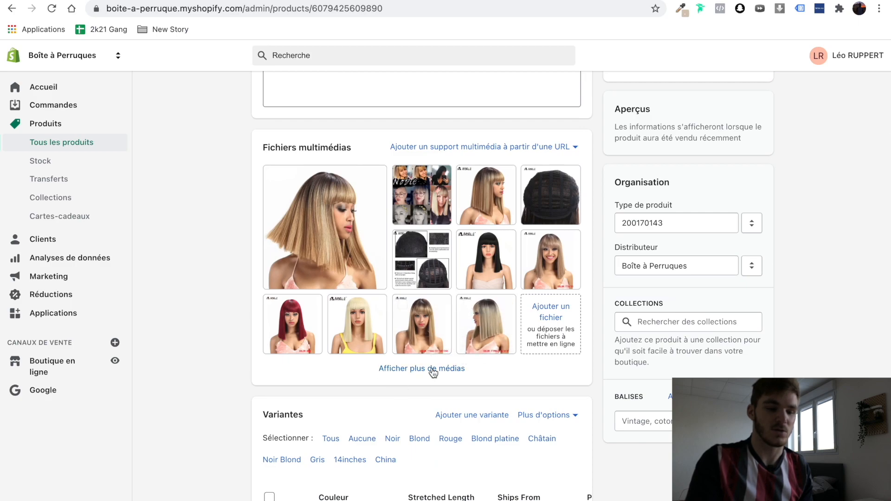
scroll(216, 367, down, 8)
scroll(217, 368, up, 2)
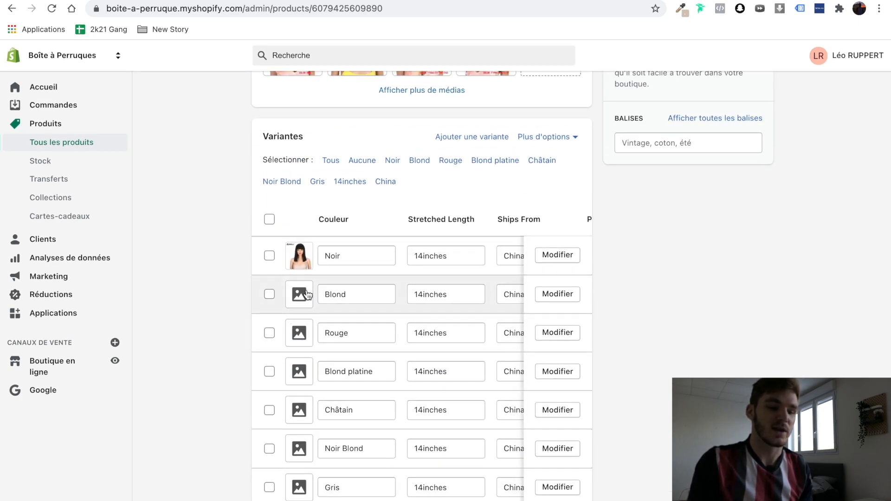
click(293, 293)
click(440, 327)
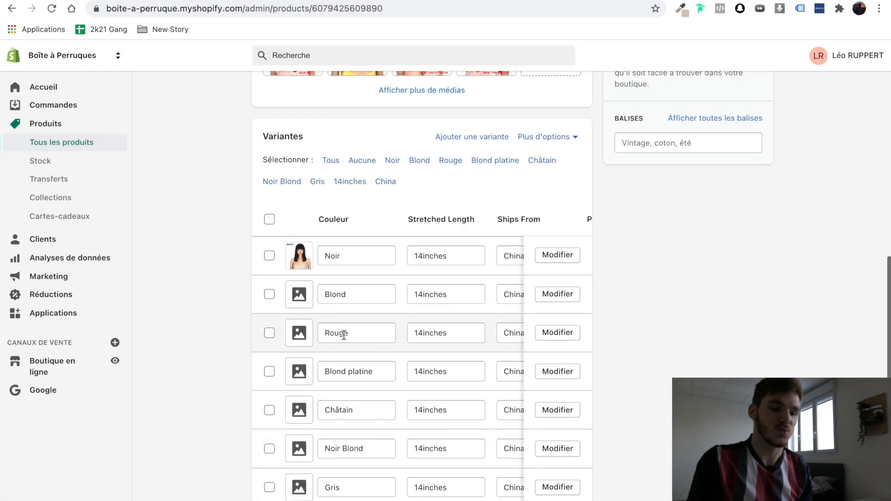
click(289, 295)
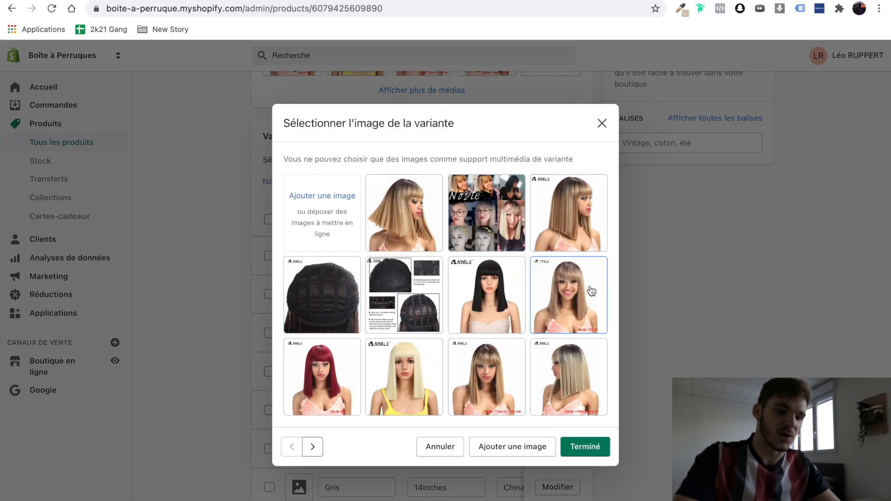
click(583, 302)
click(586, 447)
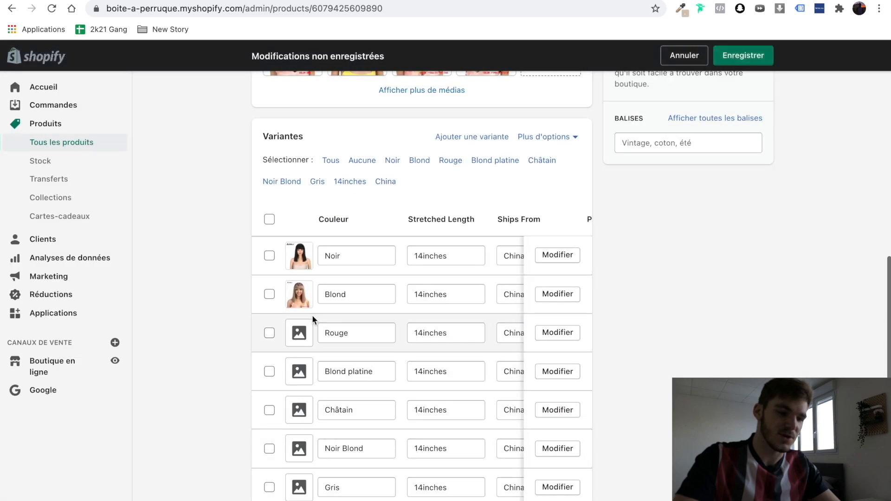
Step: Assign the matching wig photos to the Rouge, Blond platine, Châtain, Noir Blond and Gris variants
click(301, 339)
click(319, 377)
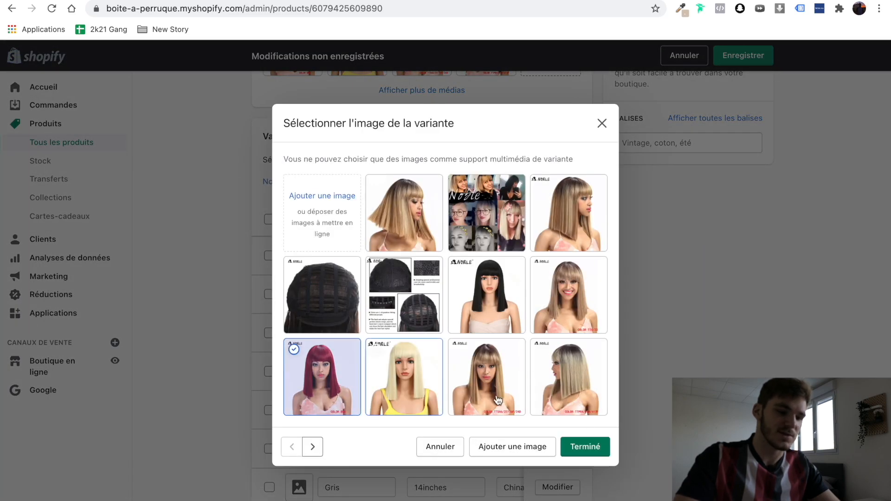
click(586, 447)
click(302, 372)
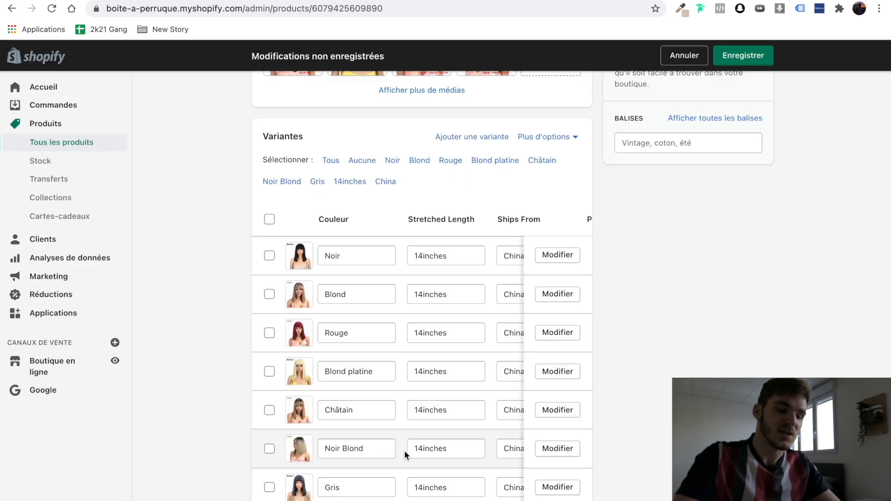
Step: Check the image of the Gris variant, rename that colour Noir Bleu, and save the product
click(294, 482)
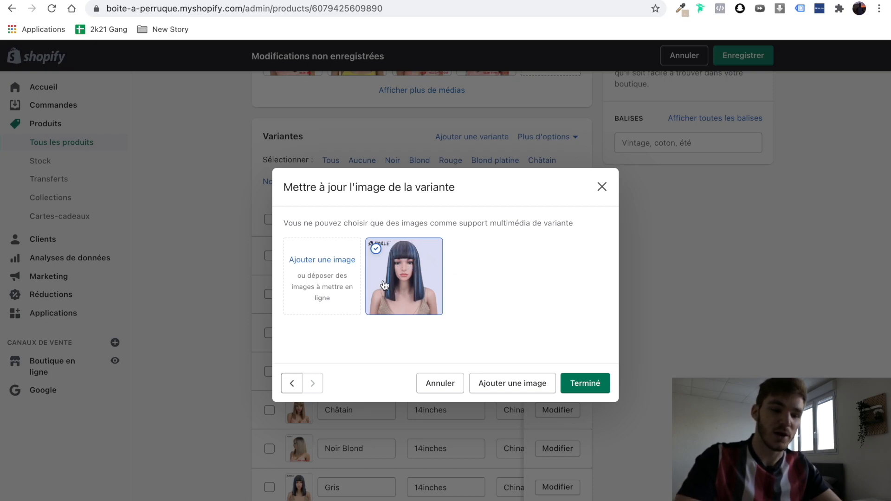
click(602, 186)
click(339, 483)
double_click(339, 483)
text(Noir Bleu)
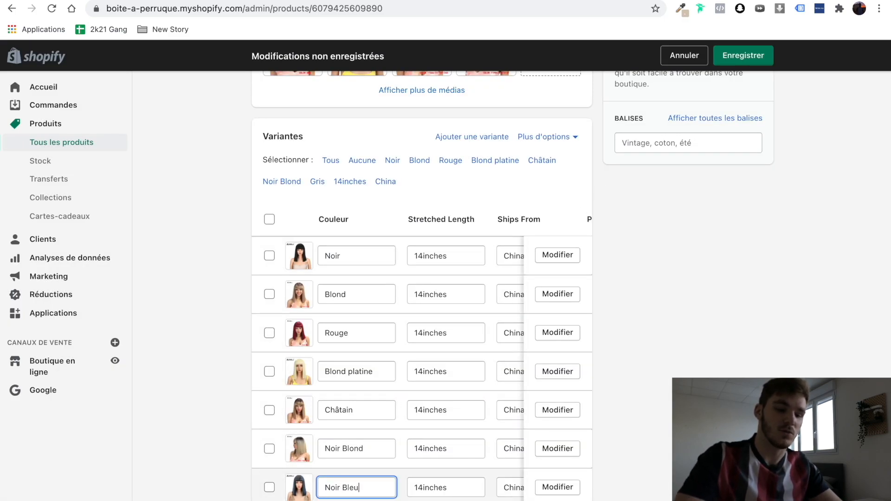
click(743, 64)
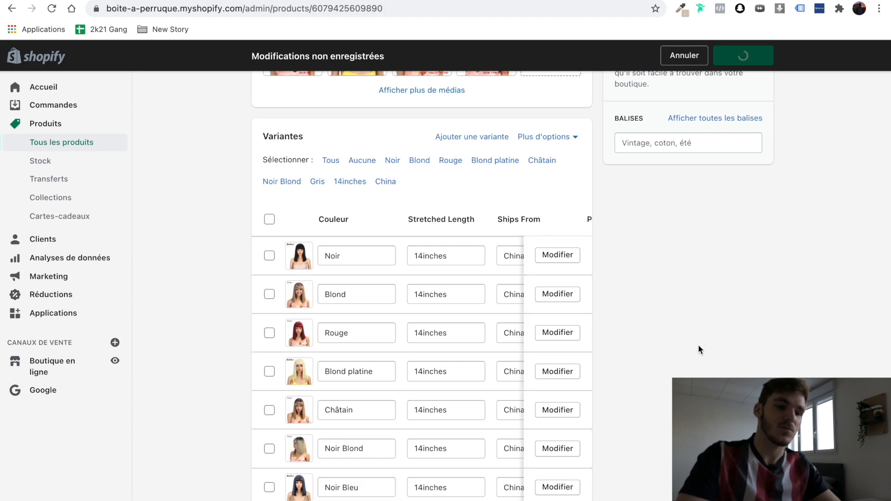
Step: Delete the Stretched Length and Ships From options from the variants, keeping only Couleur, and save the product
scroll(638, 305, down, 8)
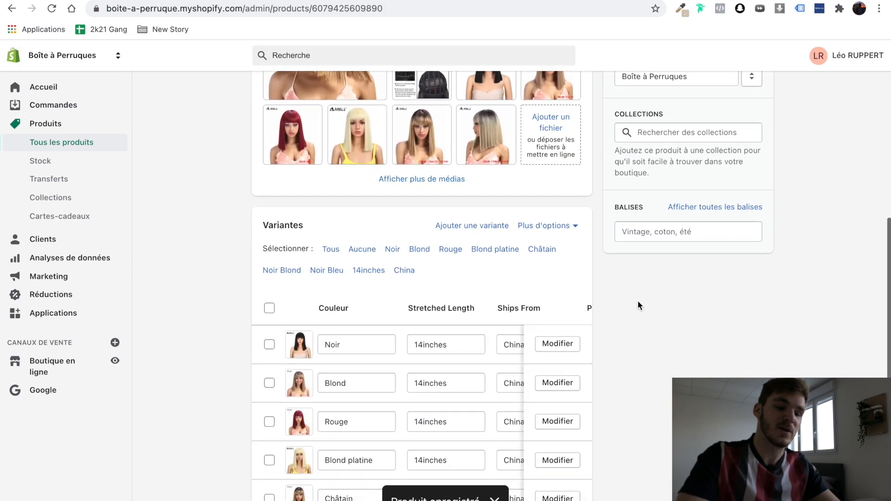
scroll(638, 301, down, 2)
click(563, 163)
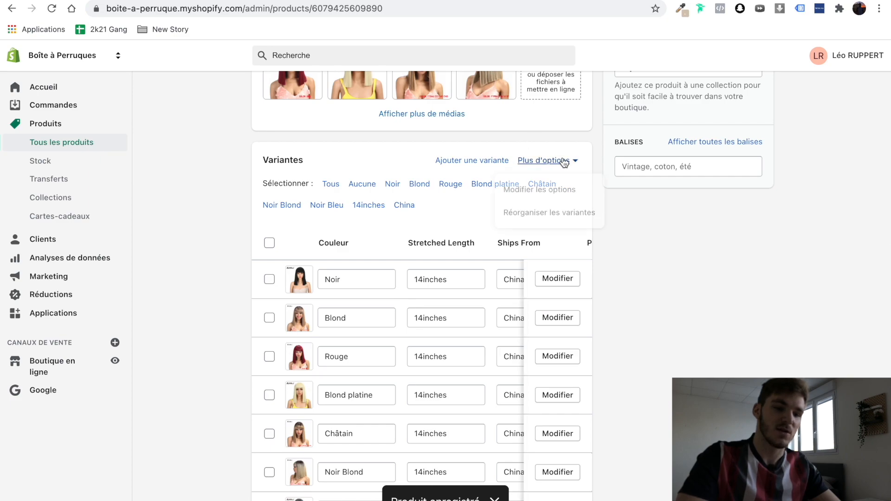
click(544, 192)
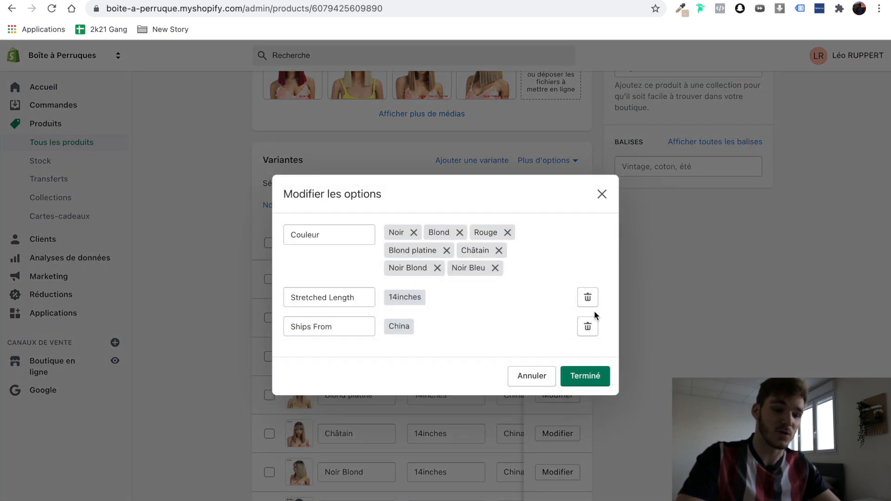
click(588, 298)
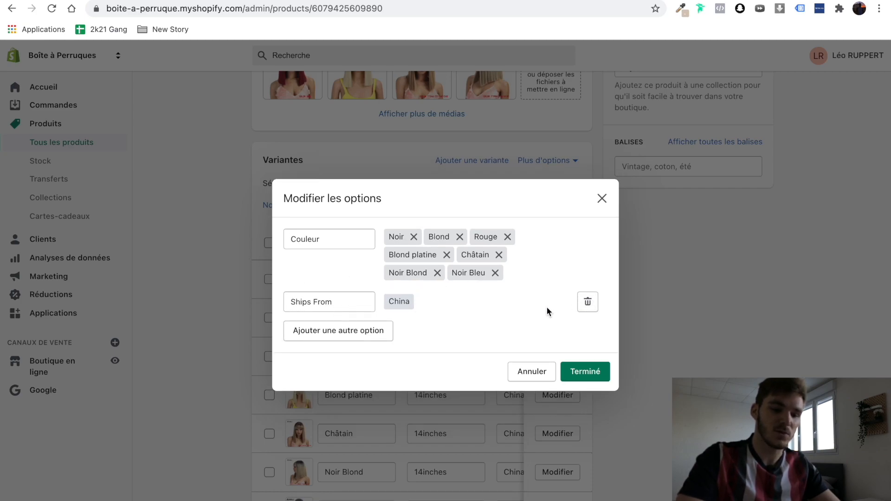
click(588, 299)
click(584, 358)
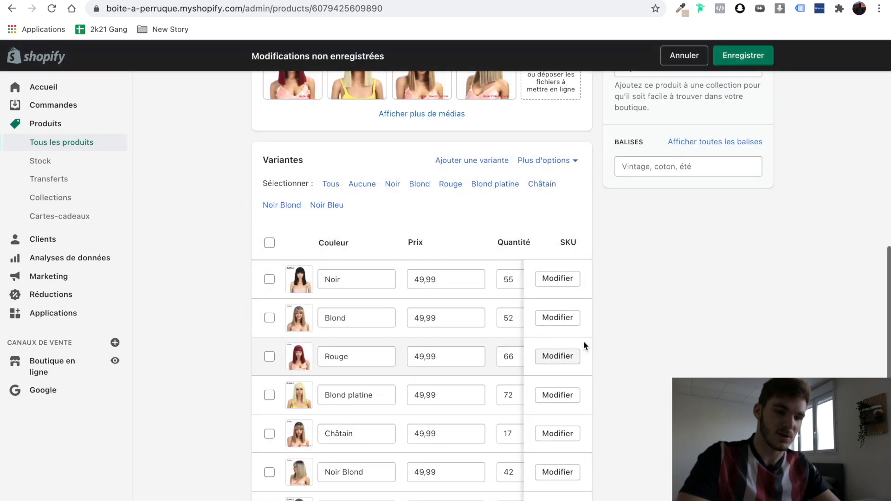
click(740, 58)
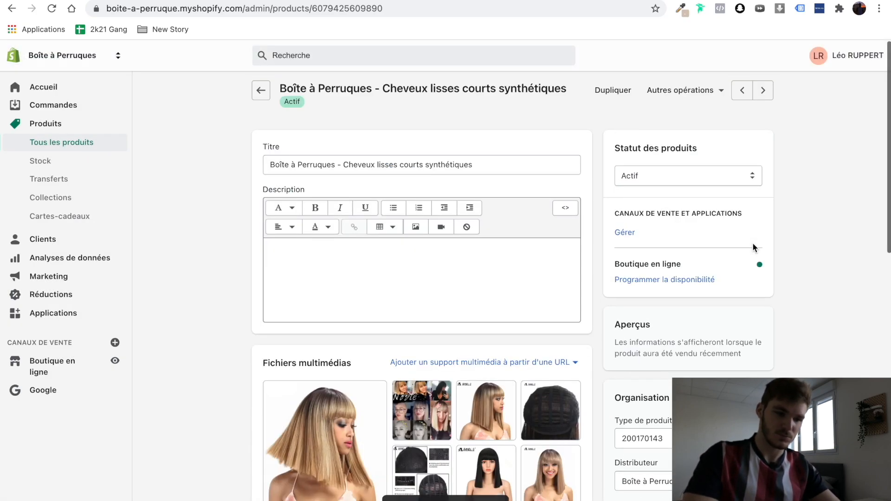
Step: Preview the product on the storefront and check the photo displayed for the Noir, Blond, Rouge, Blond platine, Châtain and Noir Blond colours
scroll(753, 243, down, 12)
scroll(753, 243, up, 2)
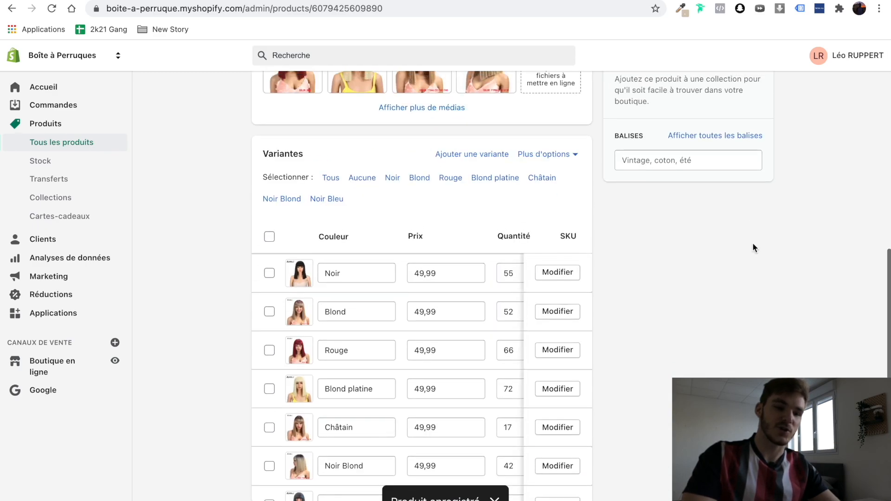
scroll(753, 242, up, 10)
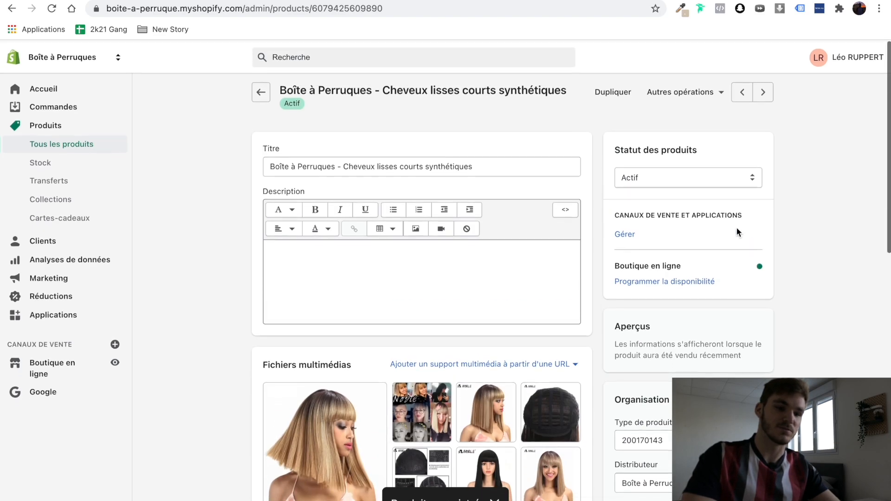
click(681, 90)
click(685, 124)
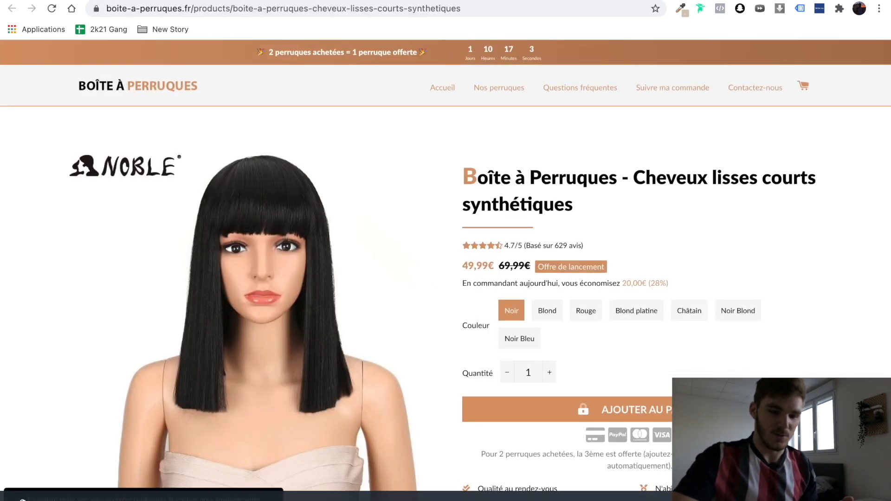
scroll(543, 279, down, 2)
click(543, 222)
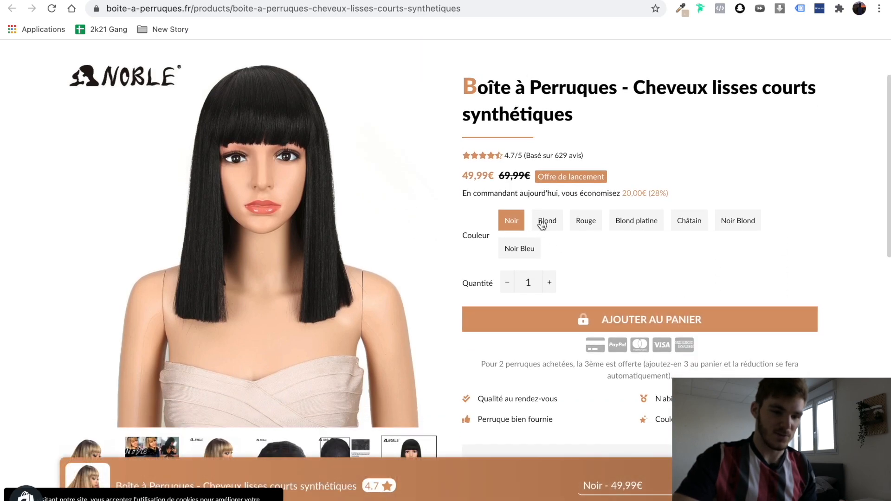
click(586, 223)
click(622, 223)
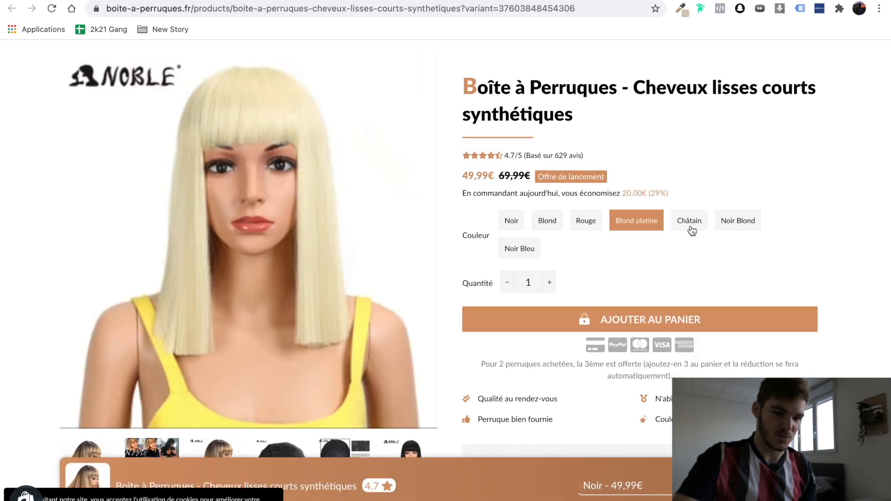
click(692, 224)
click(727, 228)
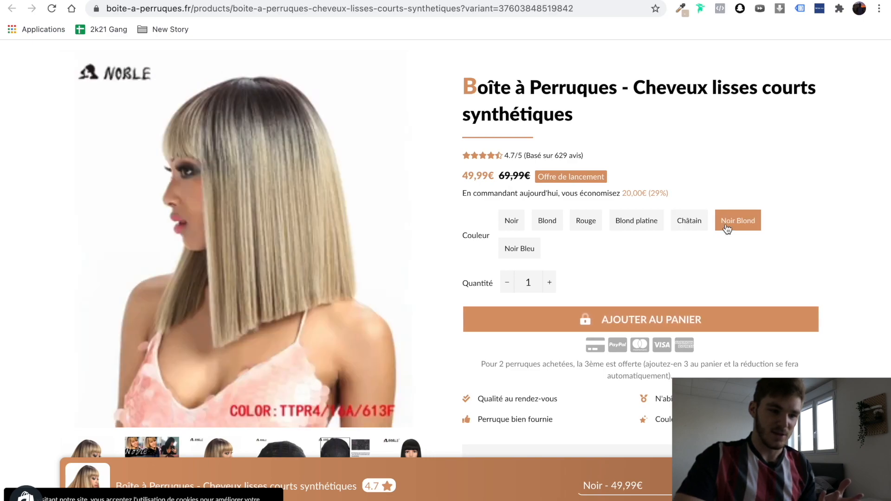
click(510, 223)
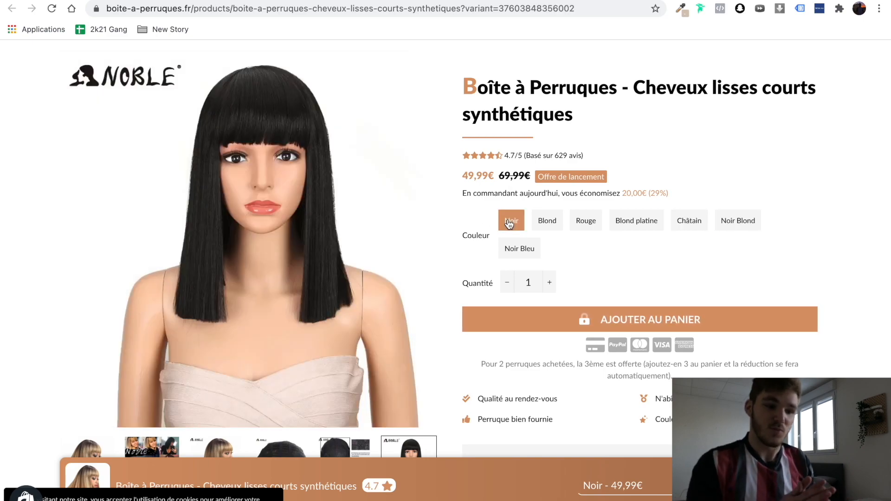
Step: Examine the gallery thumbnails, page content and enlarged side-profile photo on the storefront product page
scroll(667, 188, up, 2)
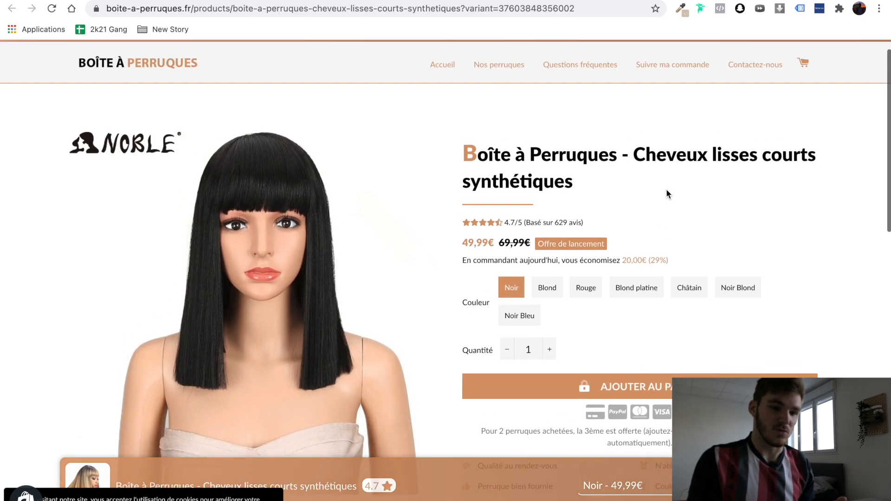
scroll(667, 188, down, 3)
scroll(666, 188, down, 3)
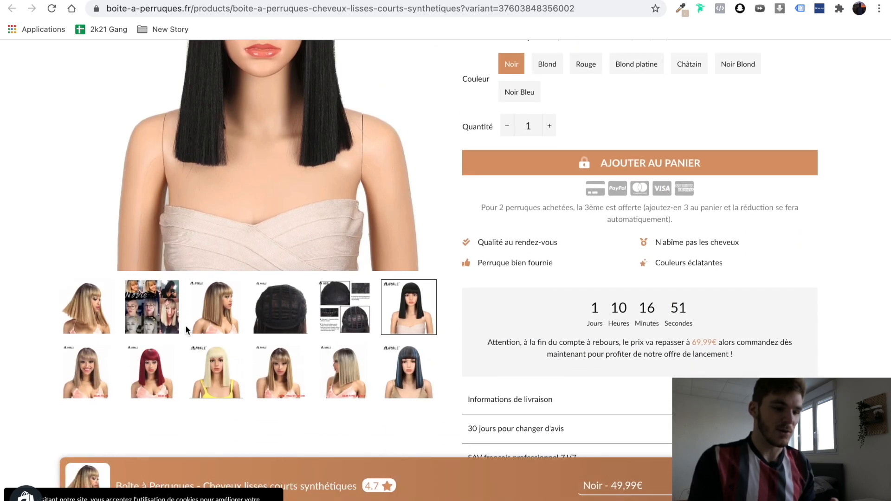
scroll(260, 318, down, 10)
scroll(307, 318, up, 10)
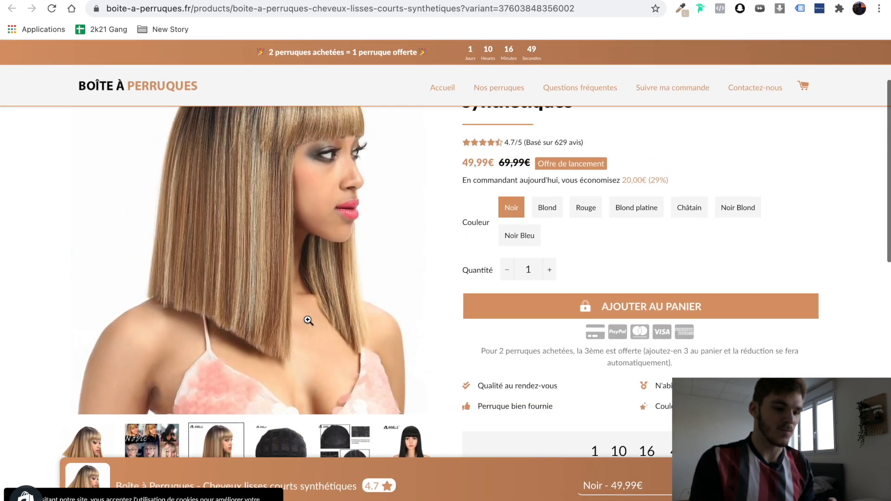
scroll(309, 321, up, 3)
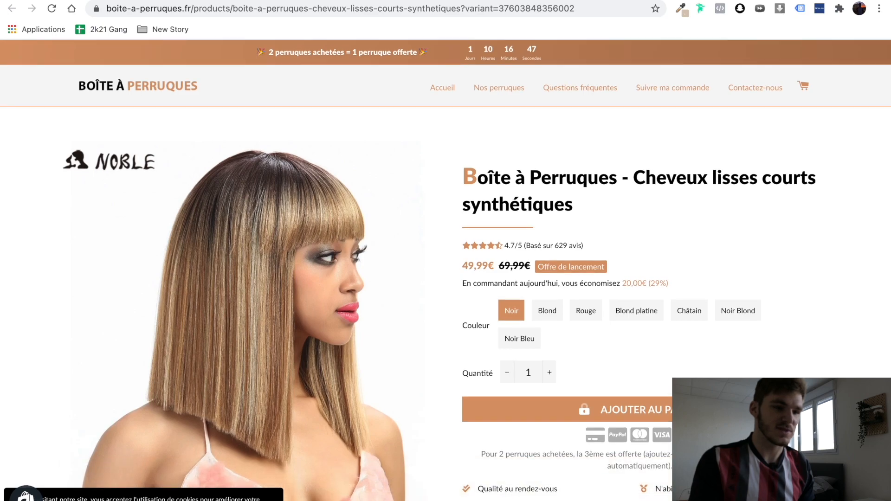
Step: Return to the product's admin page and view the two wig-cap photos at full size
click(60, 0)
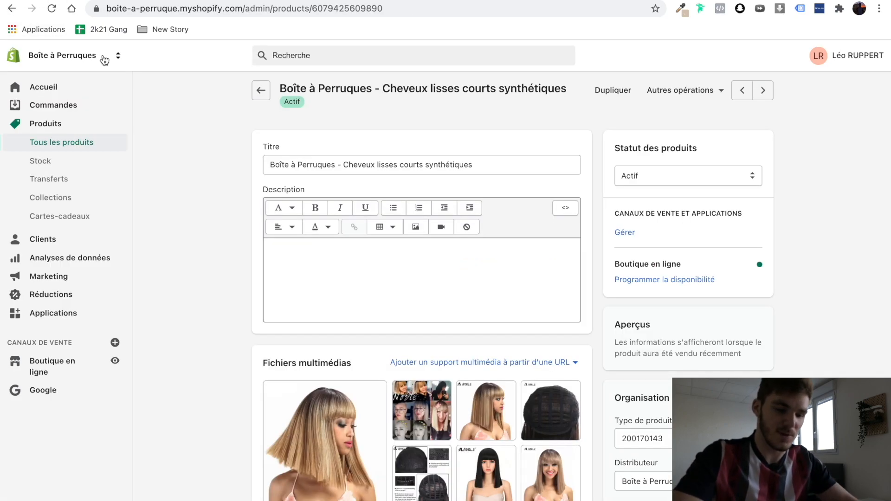
scroll(174, 239, down, 3)
scroll(176, 243, down, 1)
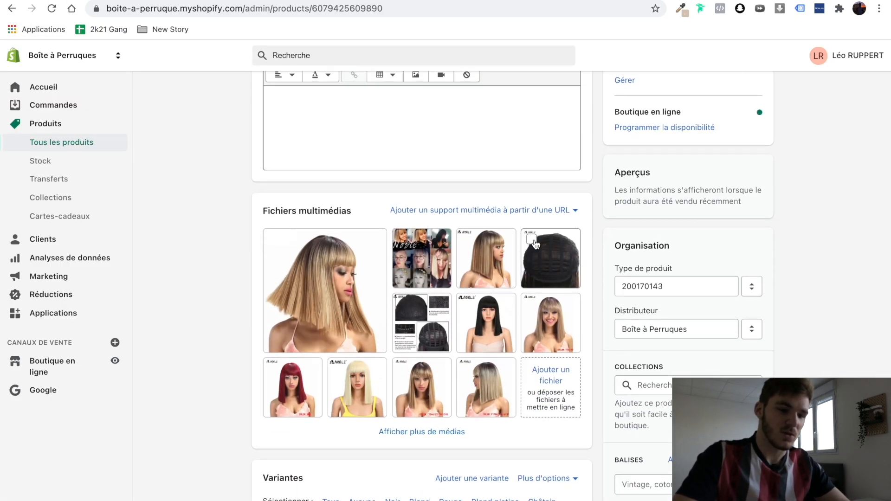
click(560, 268)
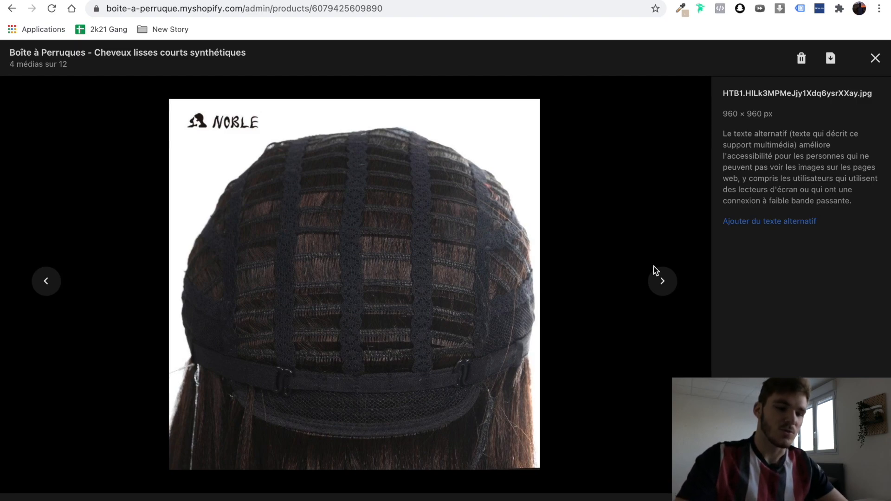
click(673, 291)
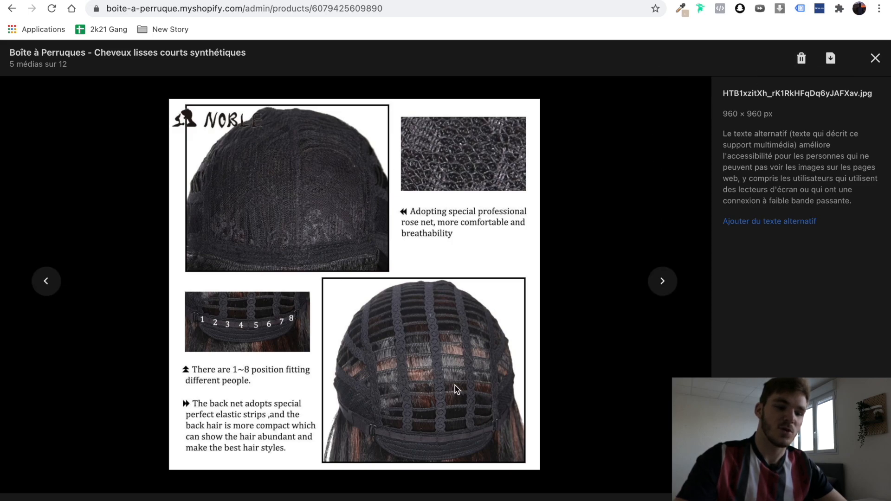
click(873, 65)
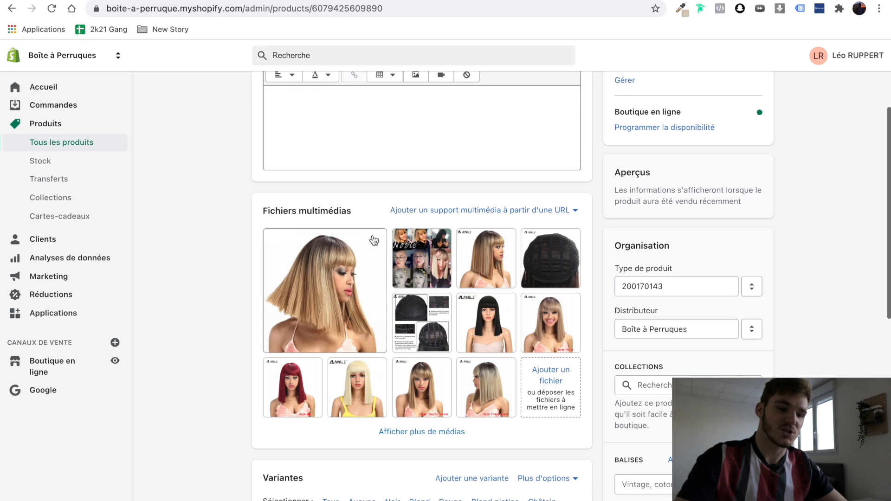
Step: Delete four product images: the customer collage, the NOBLE-branded side-profile photo, the inner cap photo and the English cap-details image
click(532, 239)
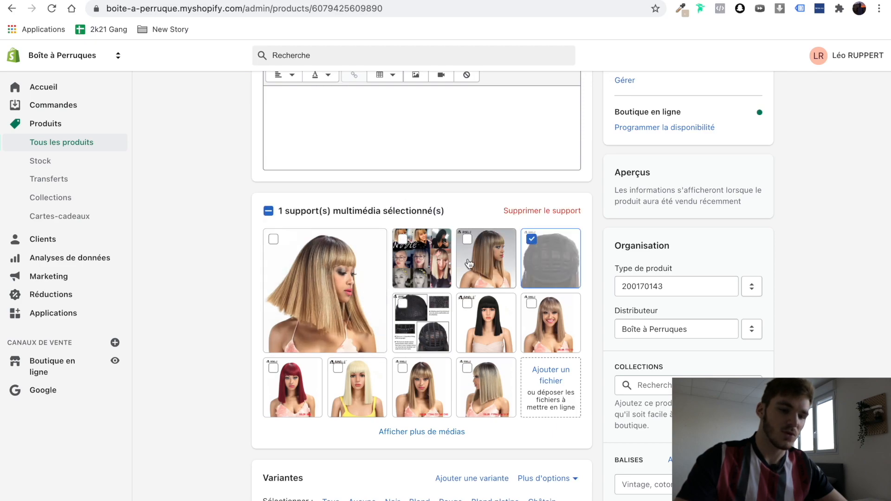
click(402, 303)
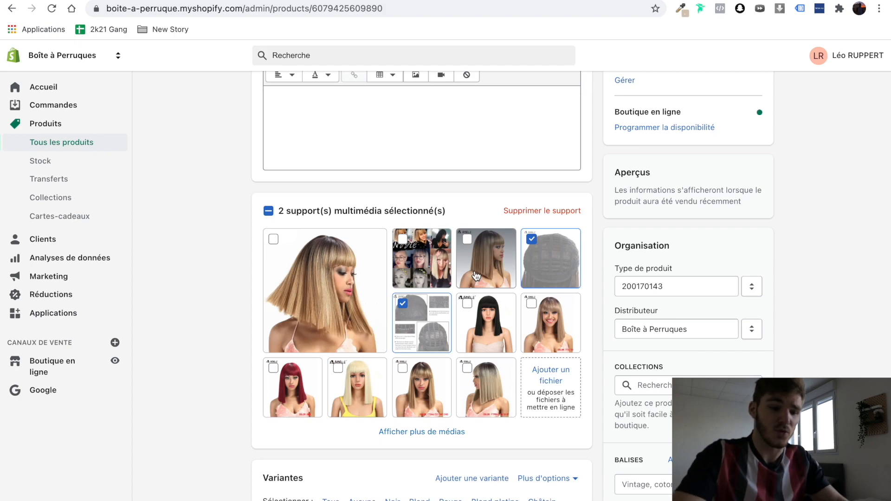
click(468, 241)
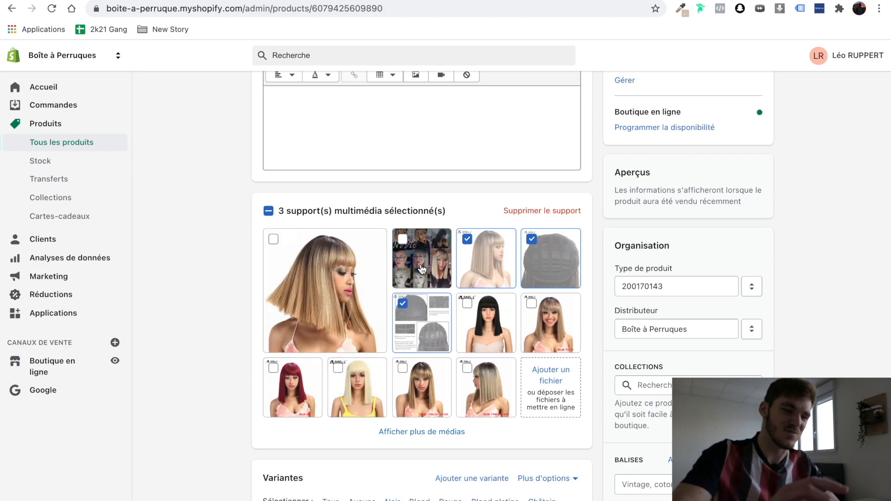
click(403, 240)
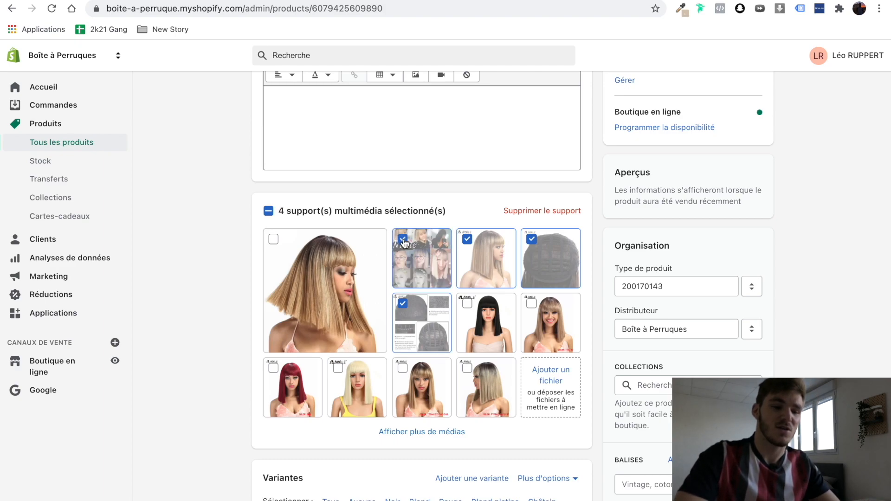
click(537, 213)
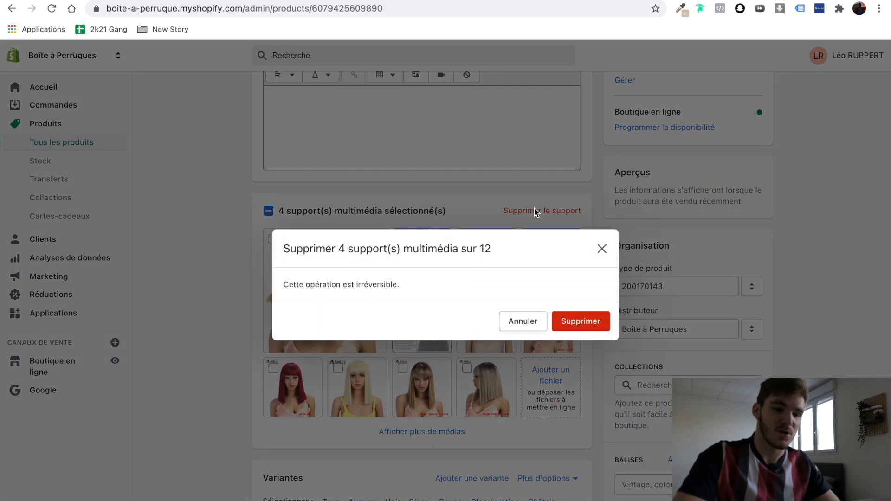
click(575, 322)
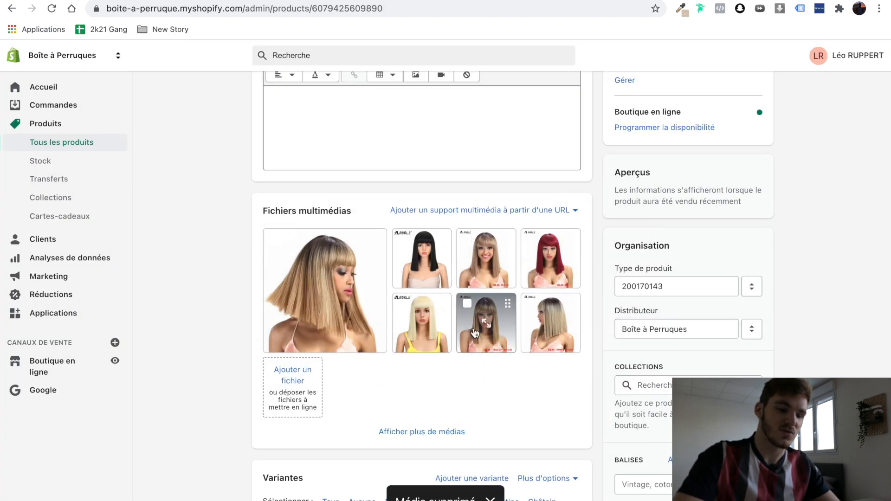
Step: Review the remaining product media, then preview the storefront page again and check its gallery
click(447, 433)
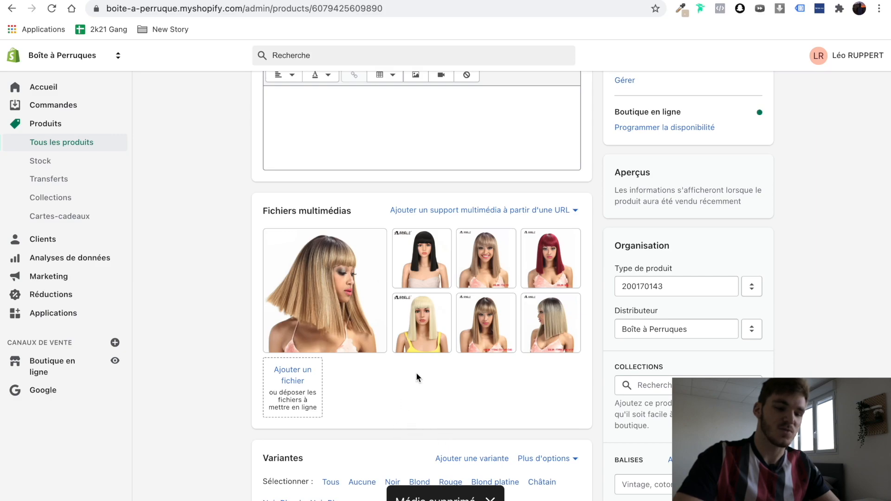
scroll(417, 374, down, 2)
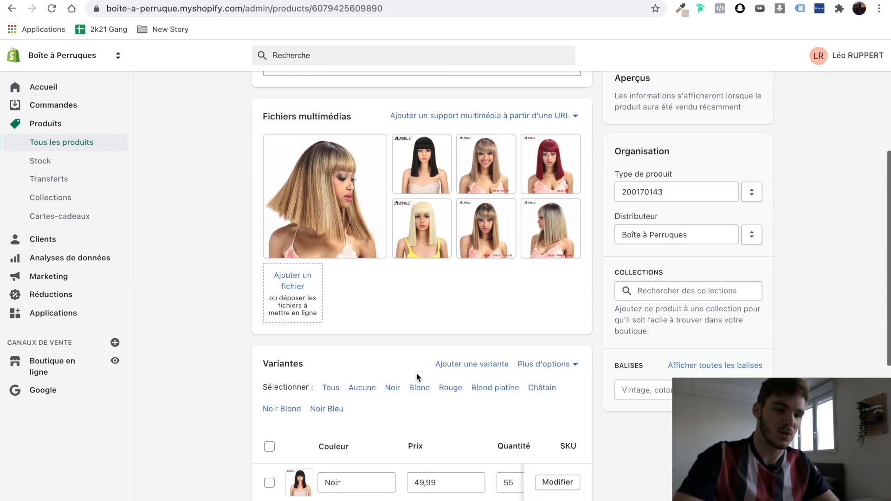
scroll(491, 285, up, 5)
click(681, 90)
click(683, 113)
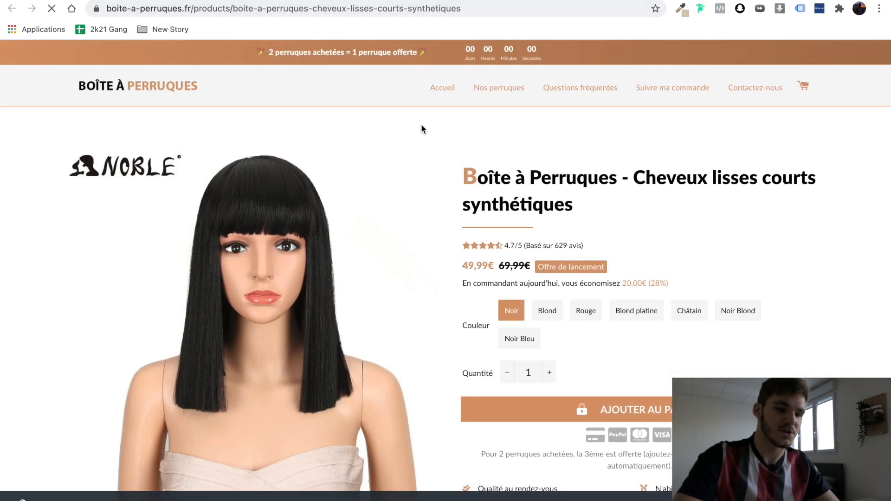
scroll(511, 214, down, 4)
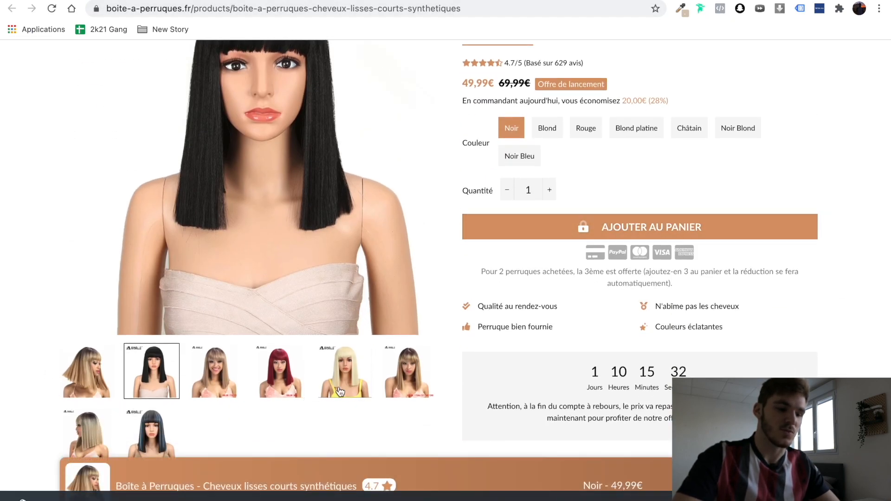
Step: Examine the storefront product page's main Noir wig photo, gallery thumbnails and purchase section
scroll(159, 379, up, 4)
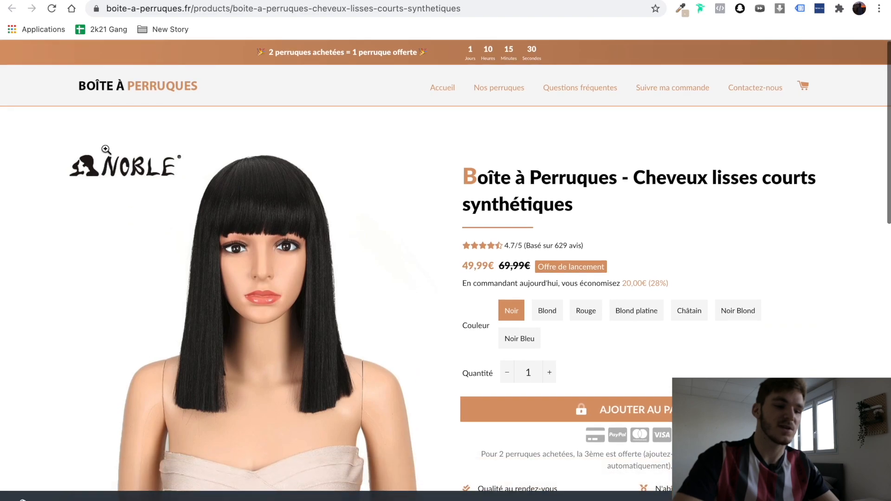
scroll(323, 338, down, 7)
scroll(322, 344, up, 8)
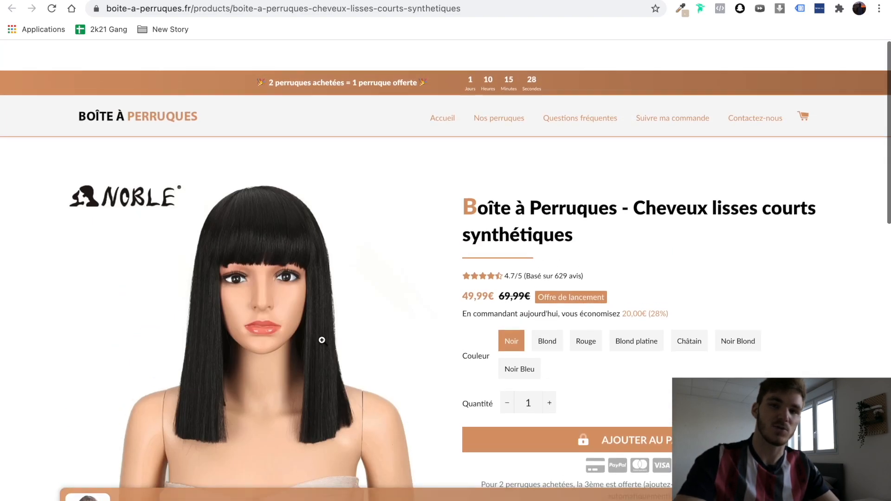
scroll(322, 341, down, 6)
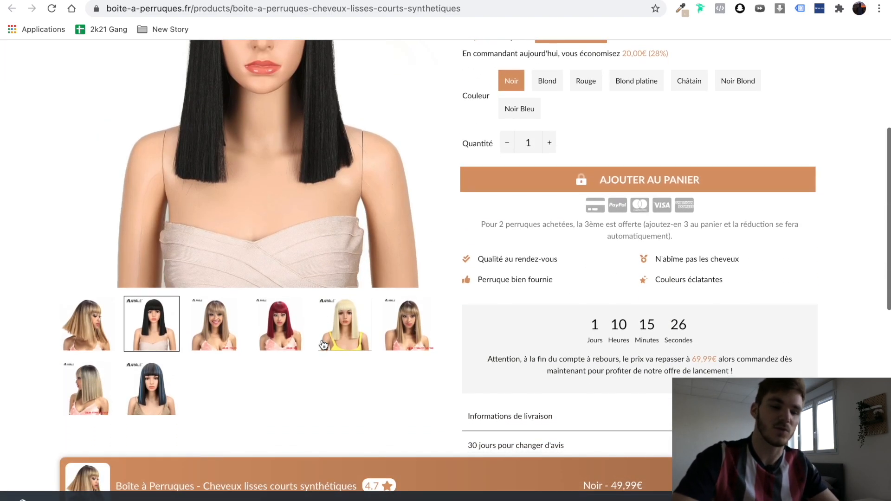
scroll(323, 344, up, 6)
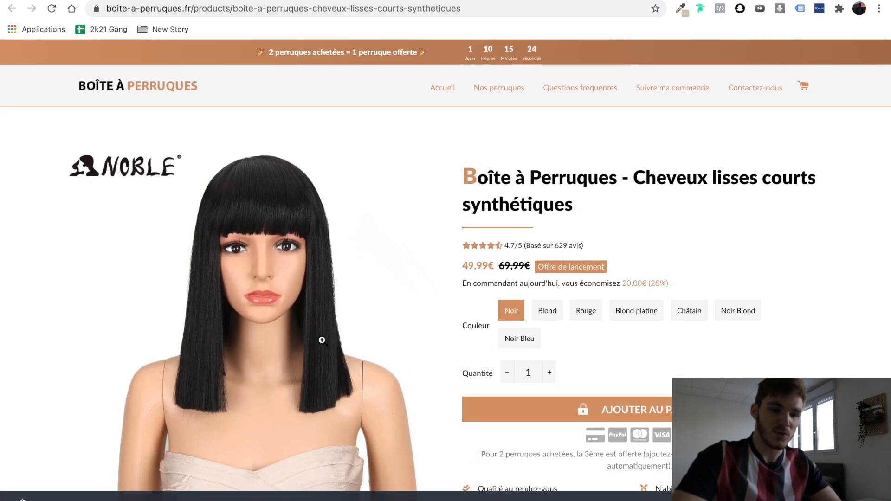
scroll(676, 252, down, 6)
scroll(676, 251, up, 6)
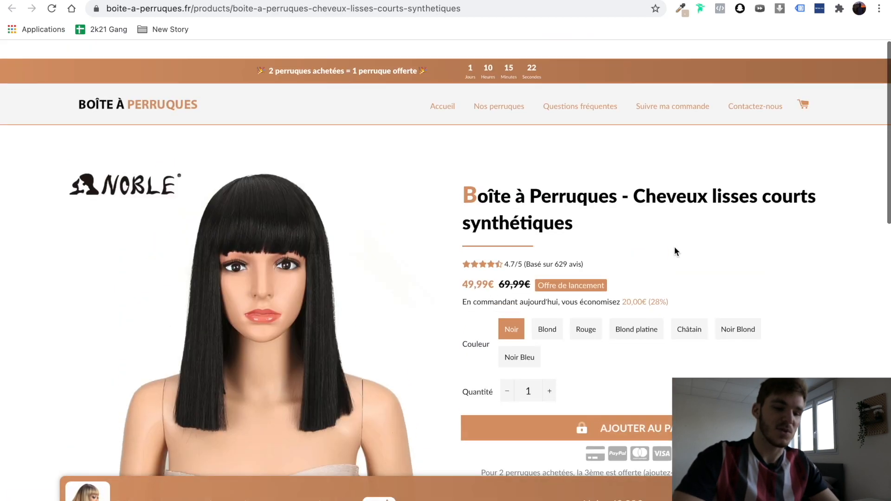
scroll(676, 251, down, 2)
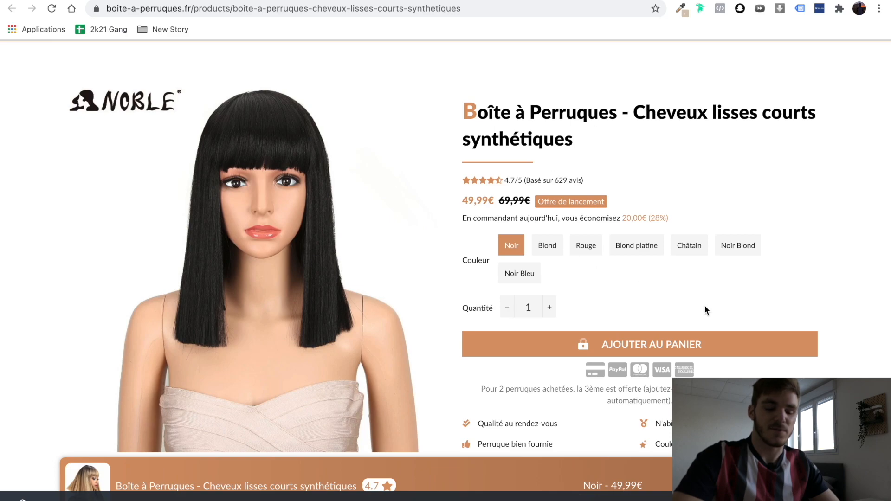
scroll(705, 307, down, 5)
scroll(705, 308, up, 1)
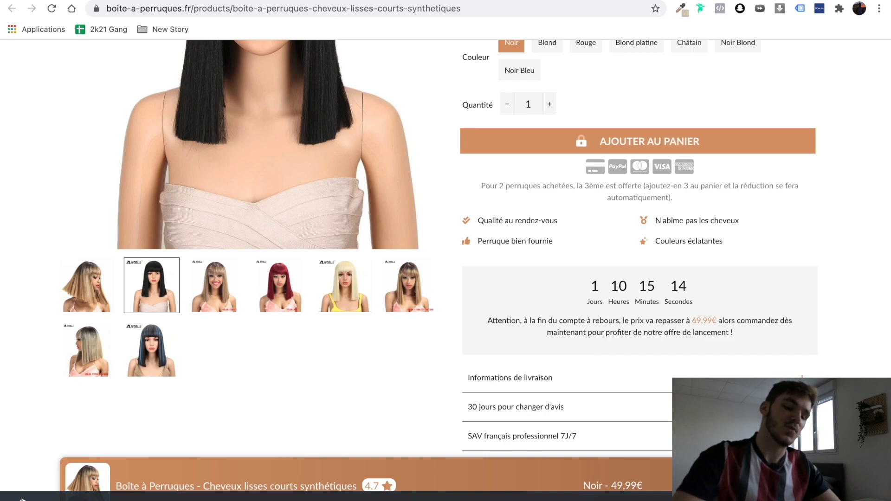
scroll(639, 361, up, 6)
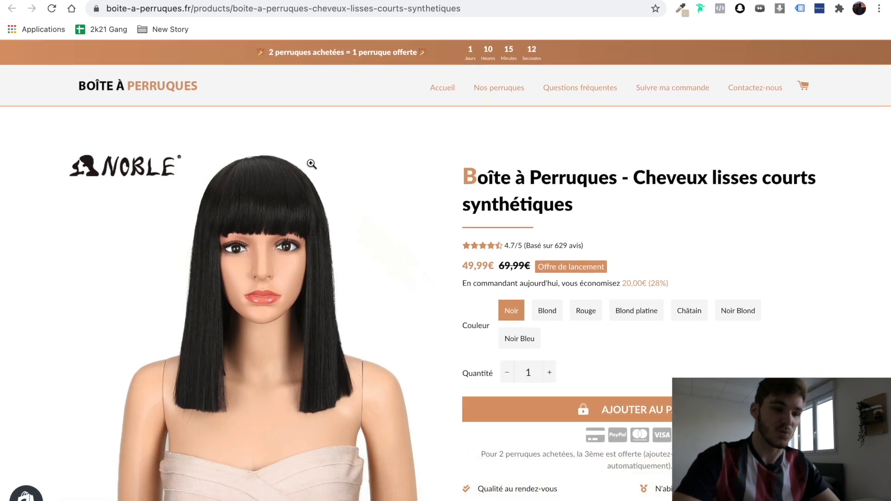
Step: Return to the product's admin page and review its remaining media files
click(127, 0)
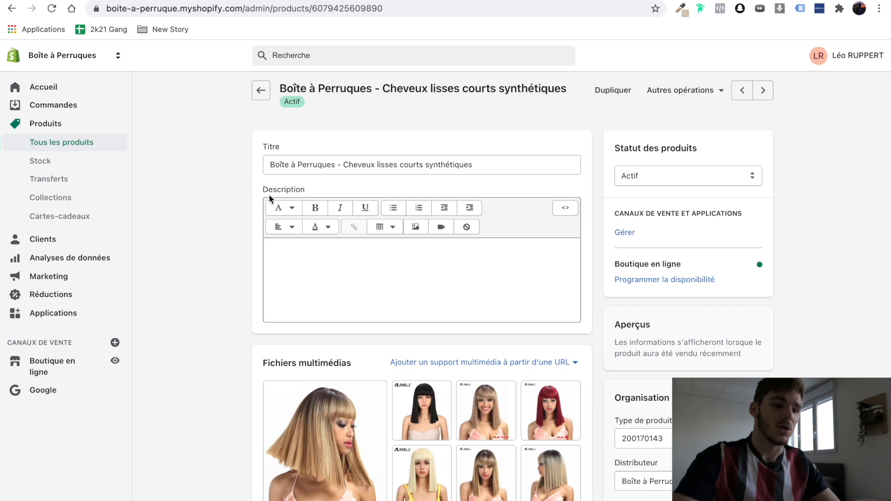
scroll(218, 300, down, 4)
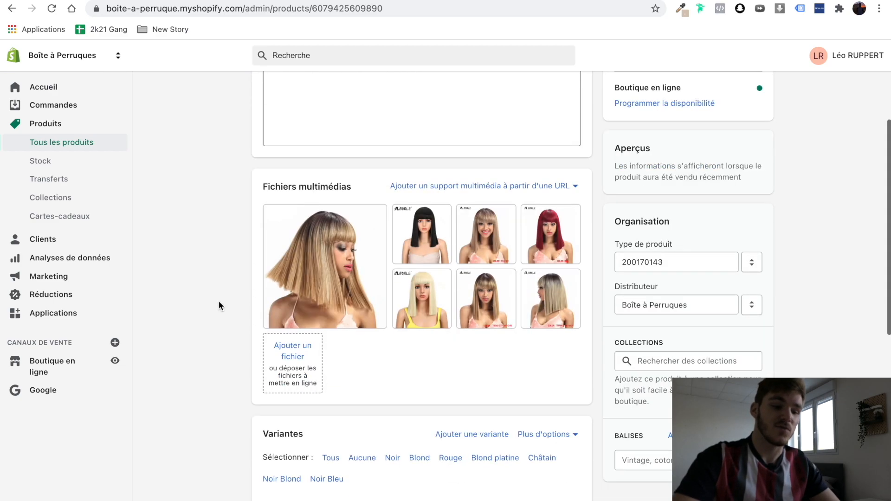
scroll(218, 301, up, 1)
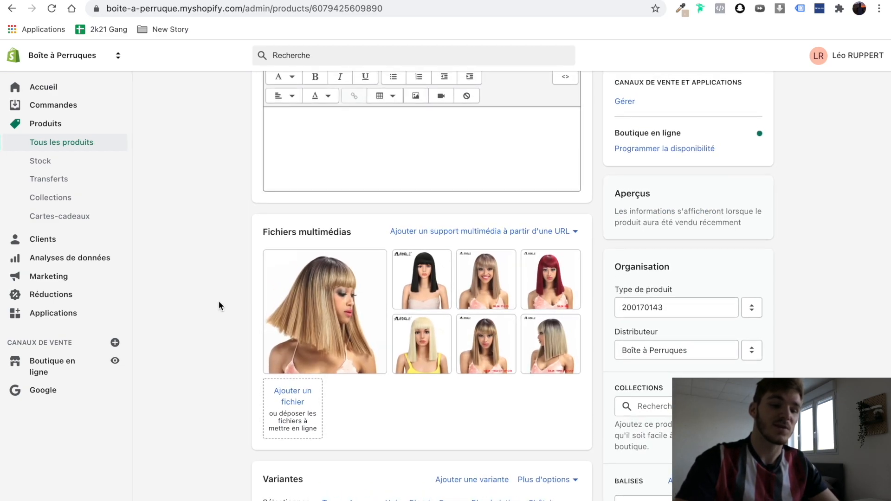